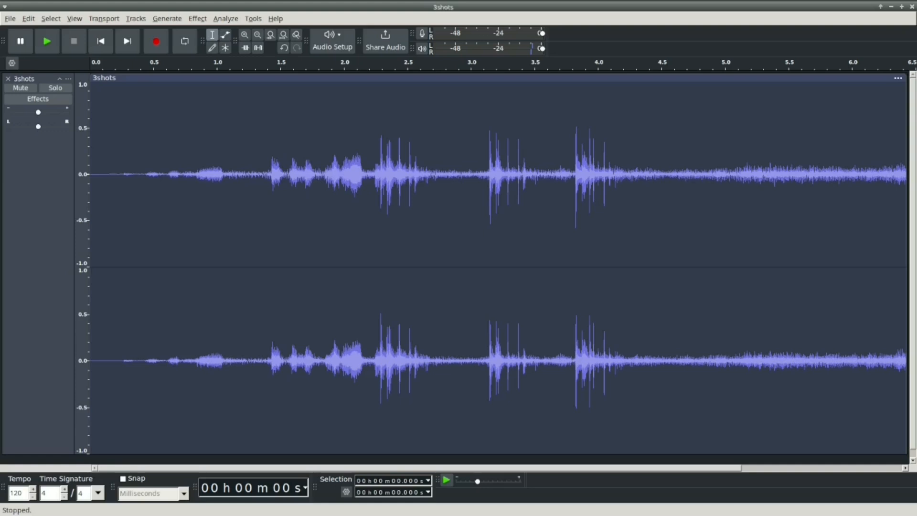
Step: Split the stereo 3shots track into two mono tracks and delete the lower one
click(47, 41)
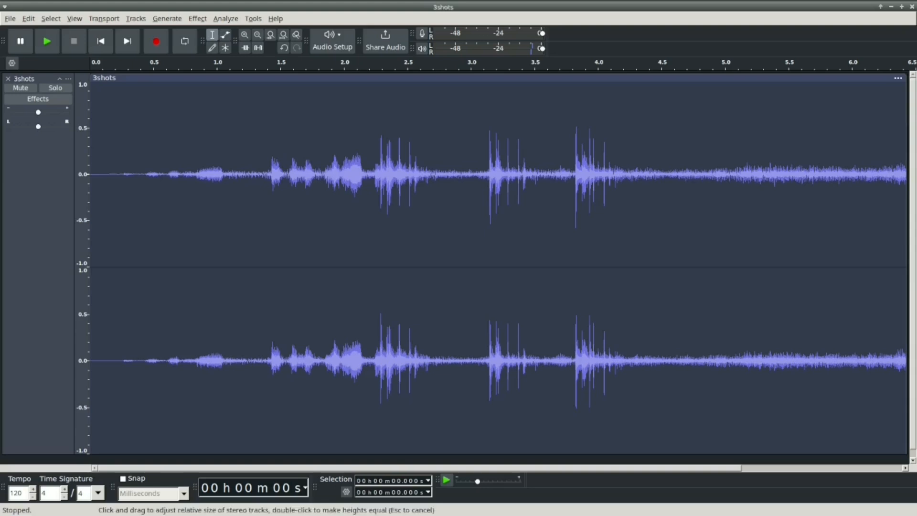
click(68, 78)
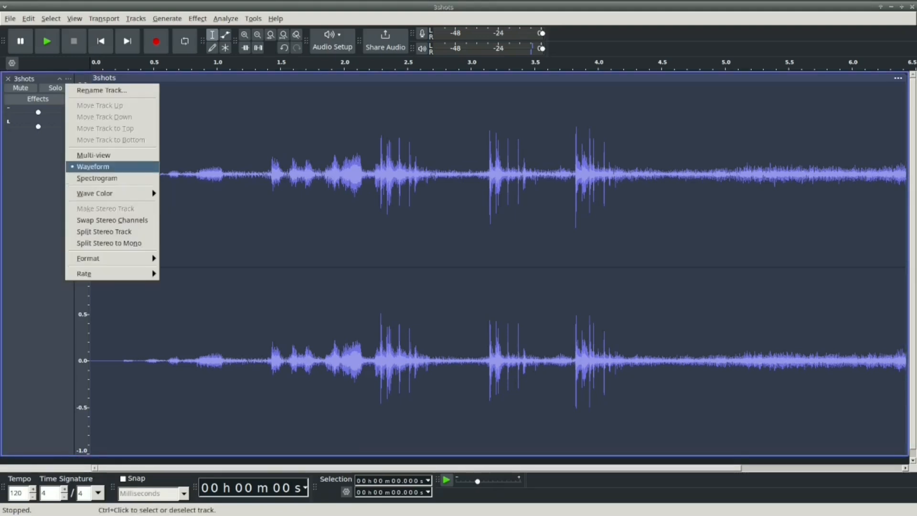
key(Down)
key(Down)
key(Down)
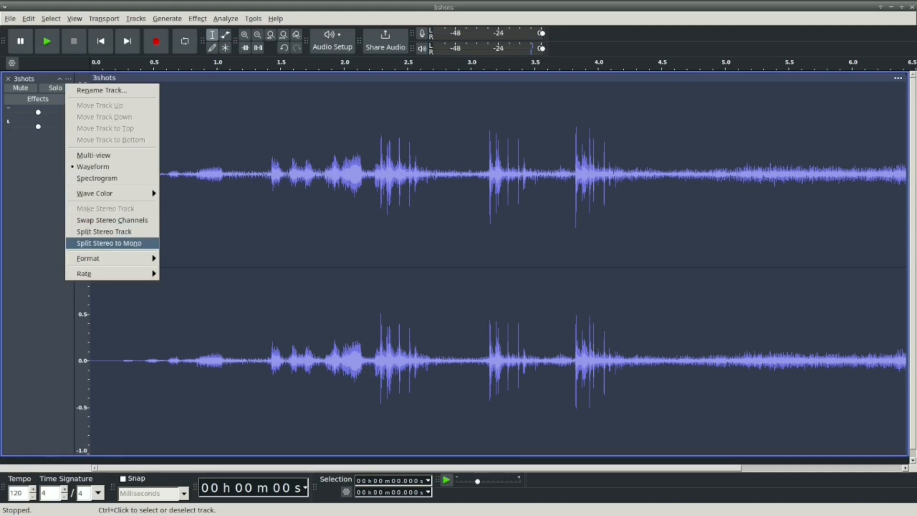
key(Return)
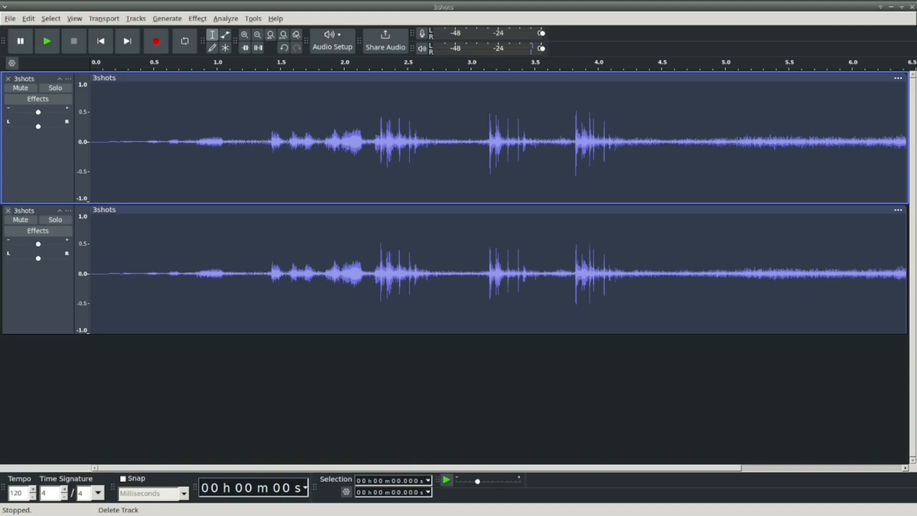
click(8, 210)
drag(47, 203, 48, 281)
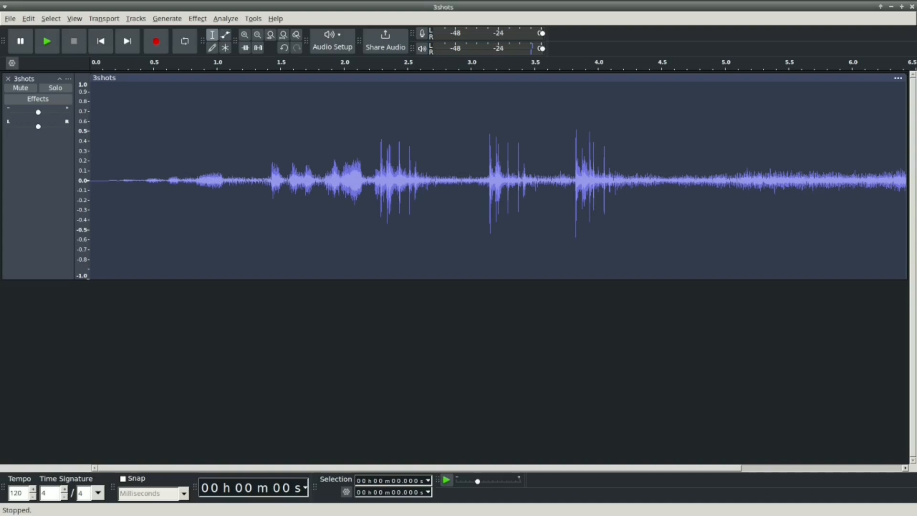
Step: Trim the track by deleting its first 2.157 s and everything after 2.251 s of the remainder, and play the result
drag(364, 180, 89, 181)
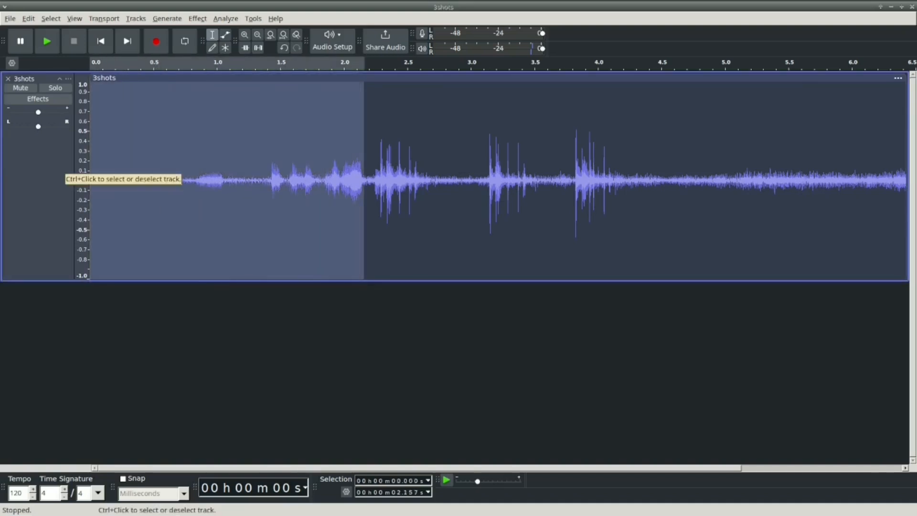
key(Delete)
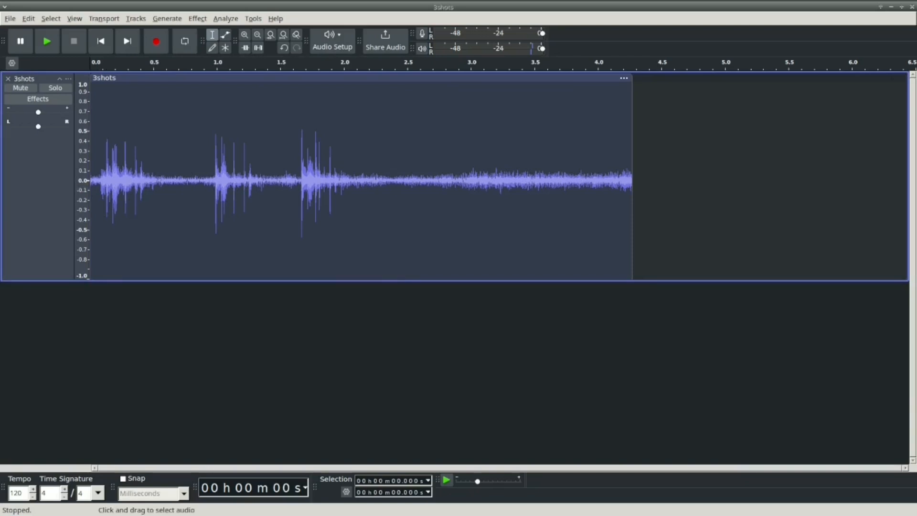
drag(376, 180, 669, 180)
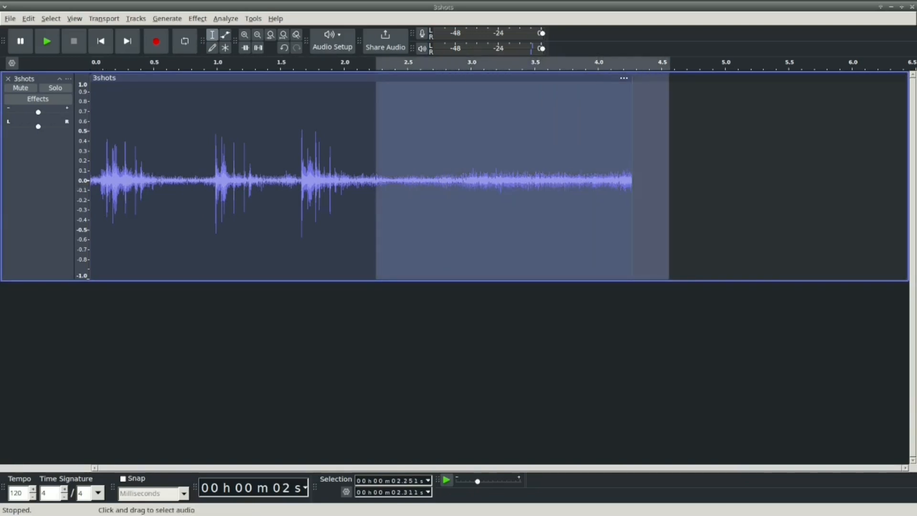
key(Delete)
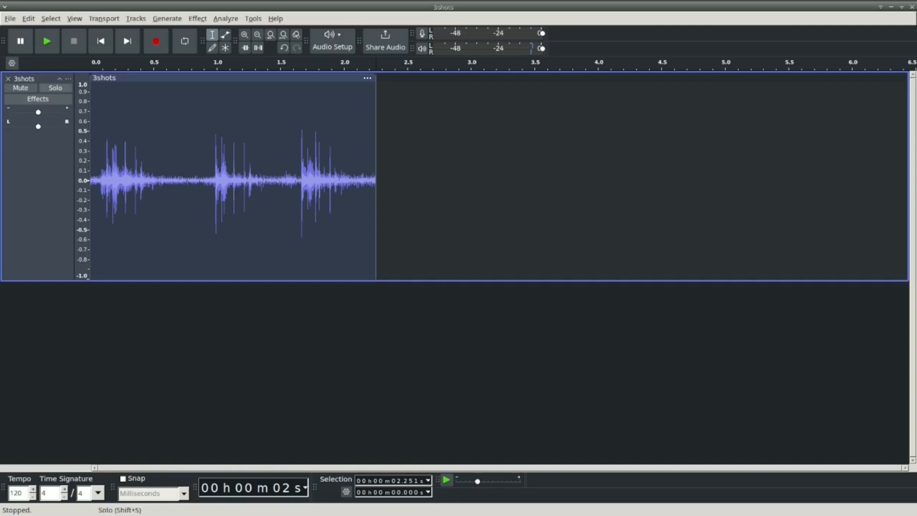
click(100, 42)
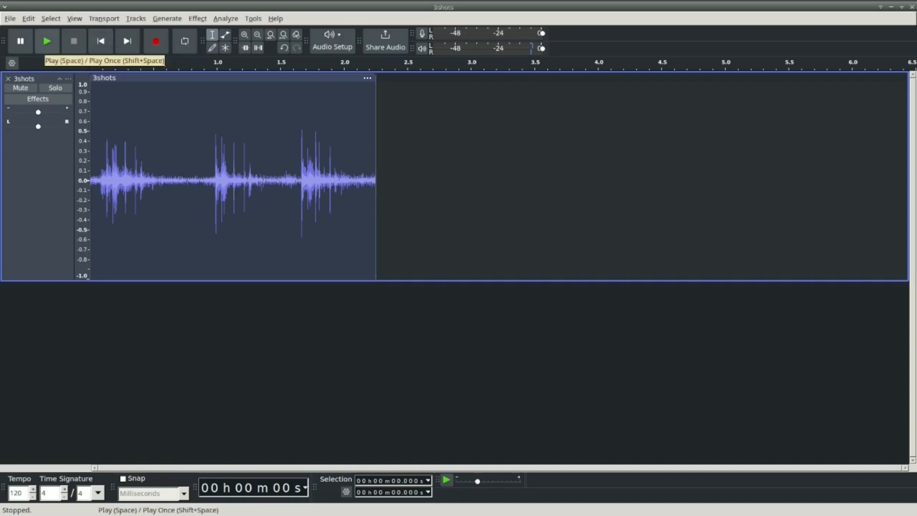
click(47, 42)
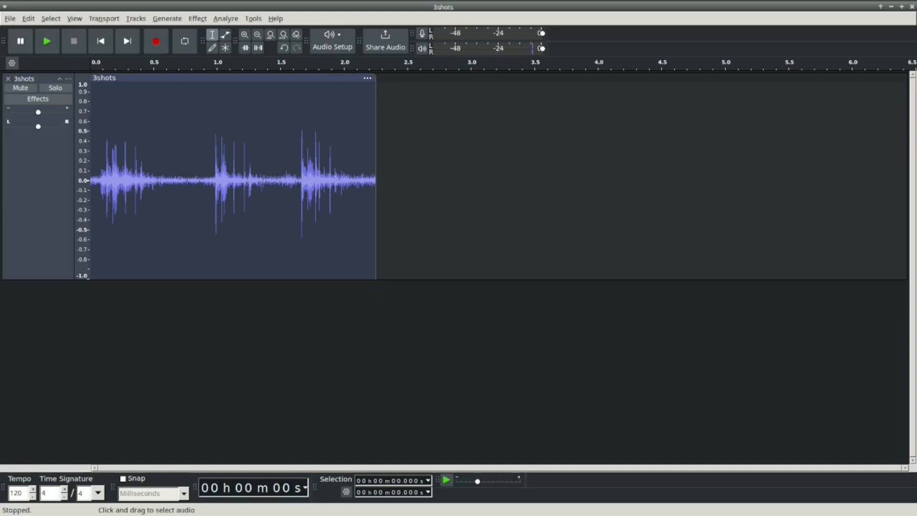
Step: Apply Change Speed and Pitch to the whole clip with a speed multiplier of 0.250
key(ctrl+a)
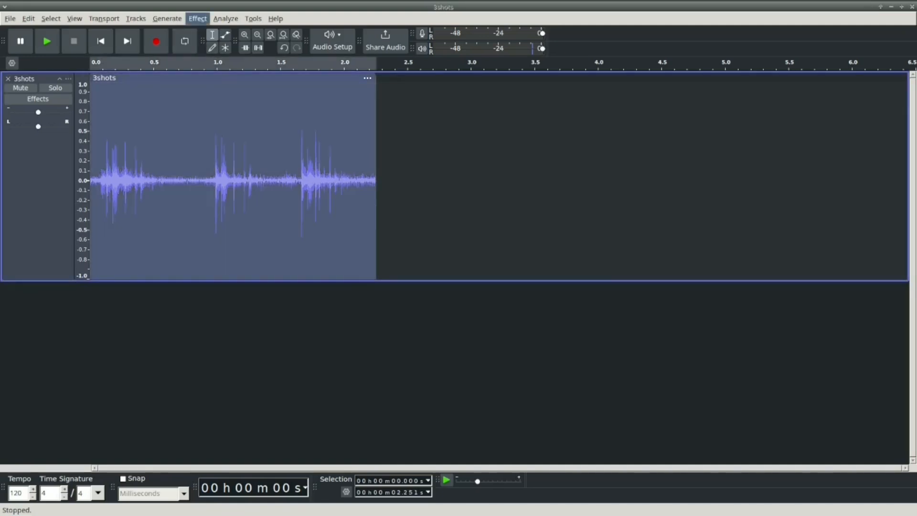
click(197, 19)
mouse_move(238, 77)
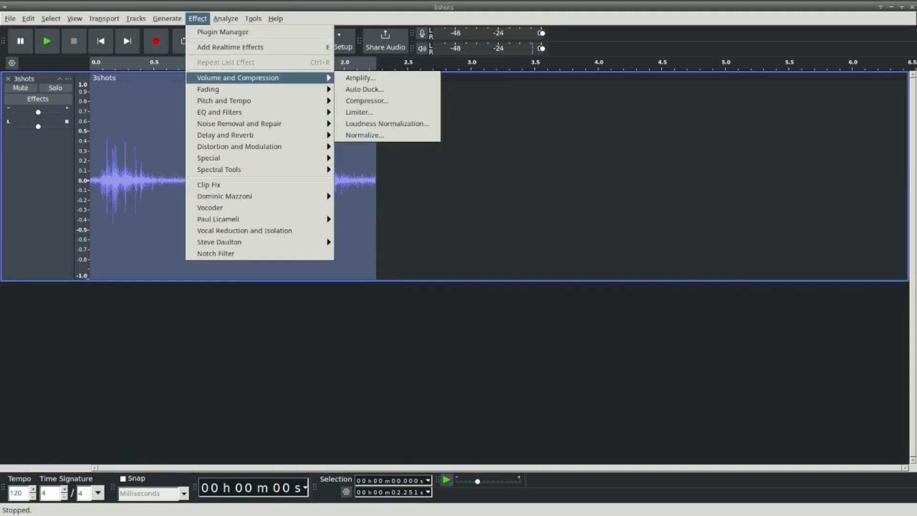
mouse_move(239, 101)
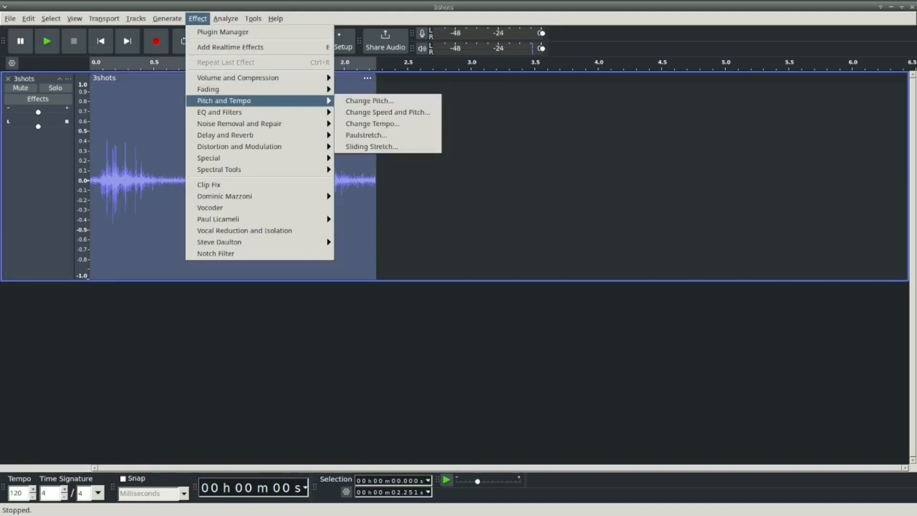
click(387, 111)
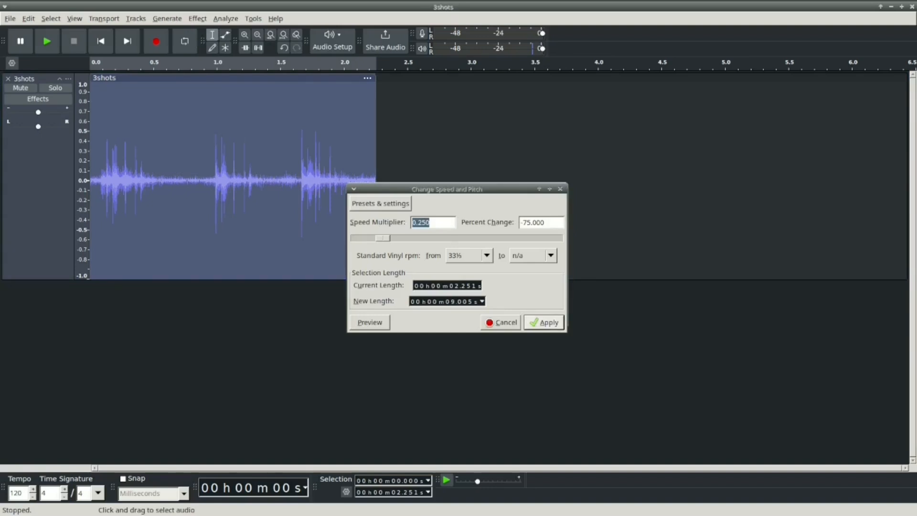
click(543, 322)
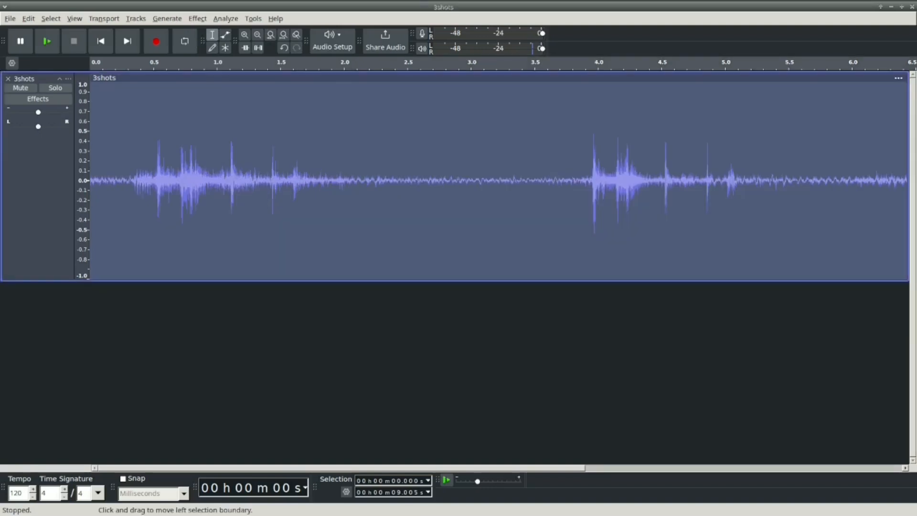
Step: Play the slowed clip from its start
key(ctrl+f)
click(350, 205)
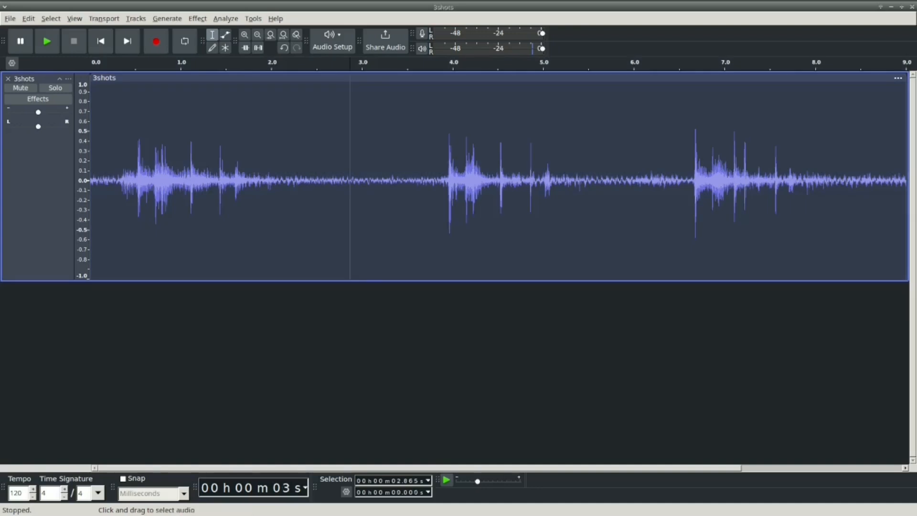
click(100, 41)
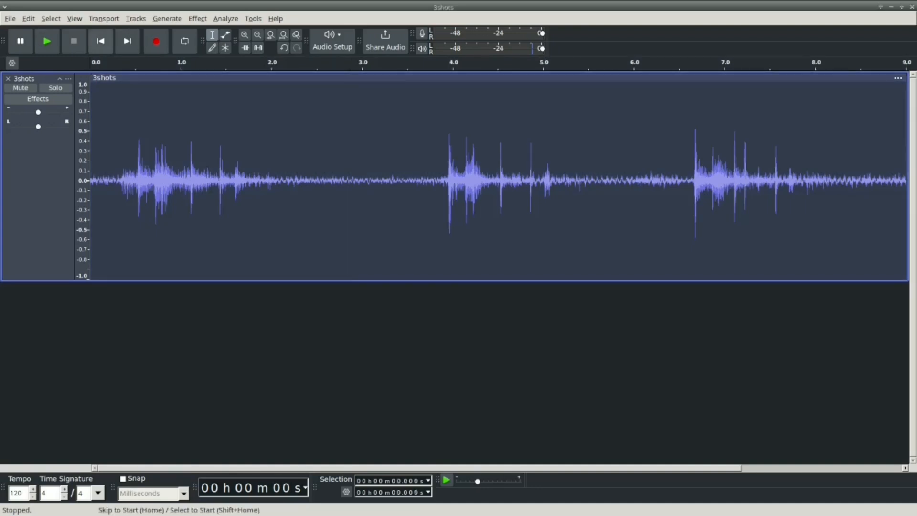
click(47, 41)
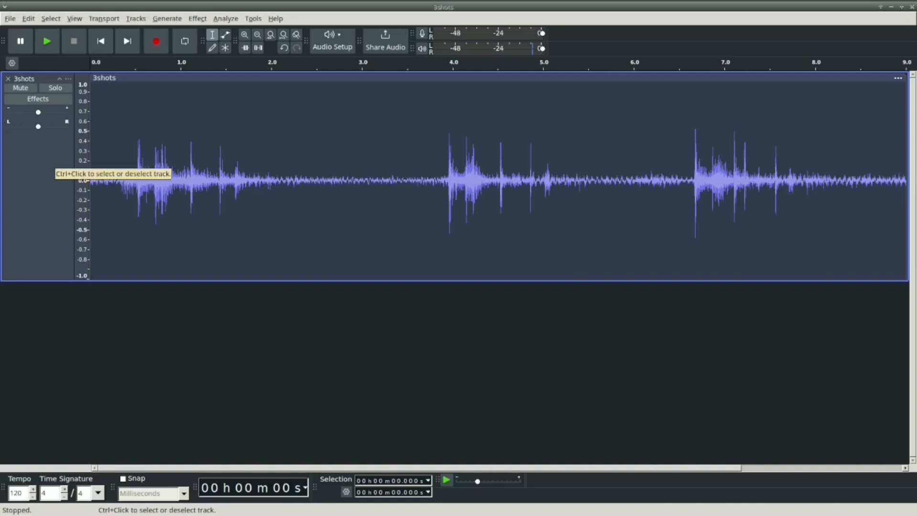
Step: Show the 3shots track in Multi-view with waveform and spectrogram, and make the track taller
click(68, 79)
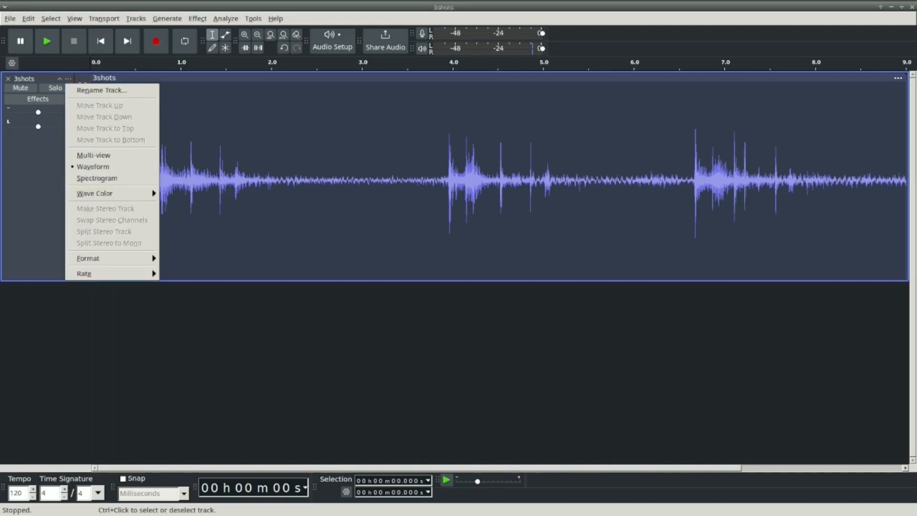
click(94, 155)
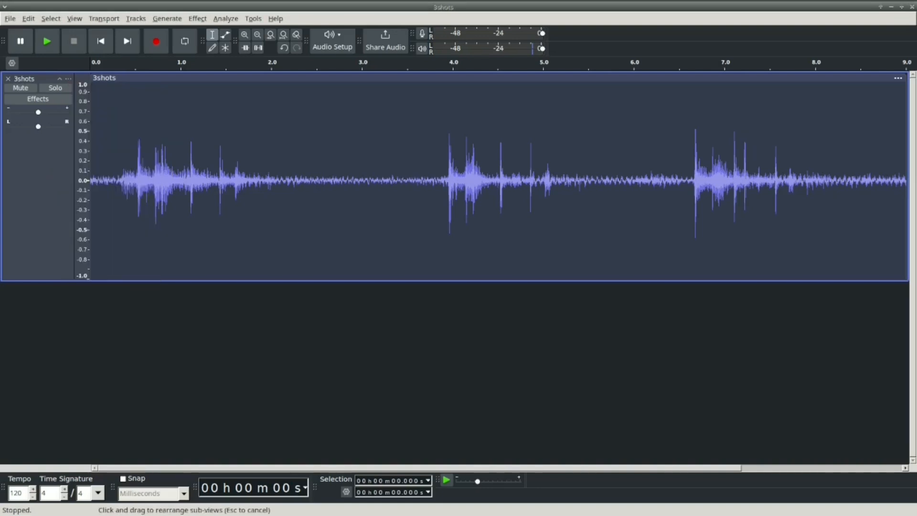
drag(143, 281, 144, 395)
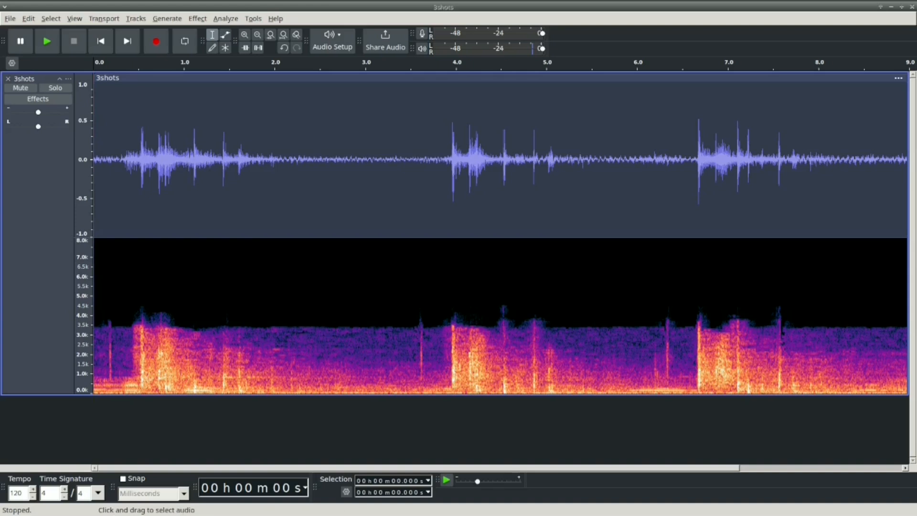
Step: Set the track's maximum spectrogram frequency to 5000 Hz
click(68, 78)
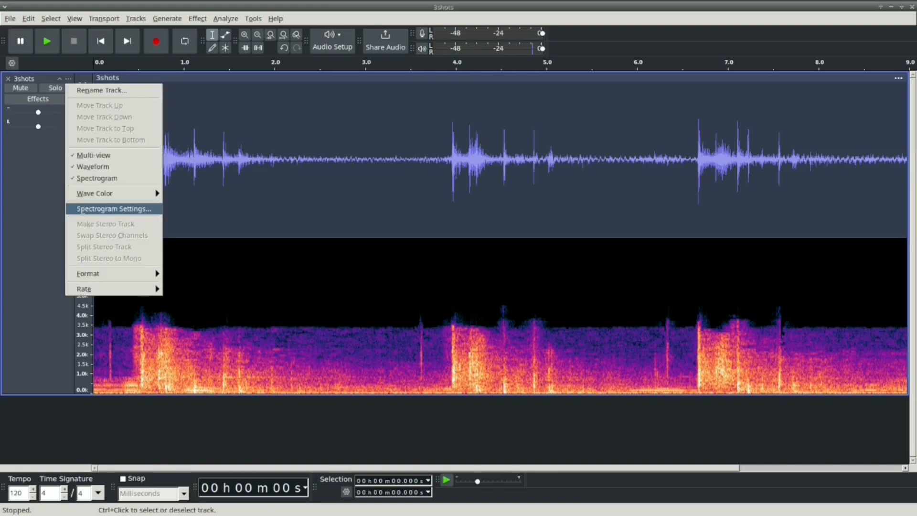
click(114, 209)
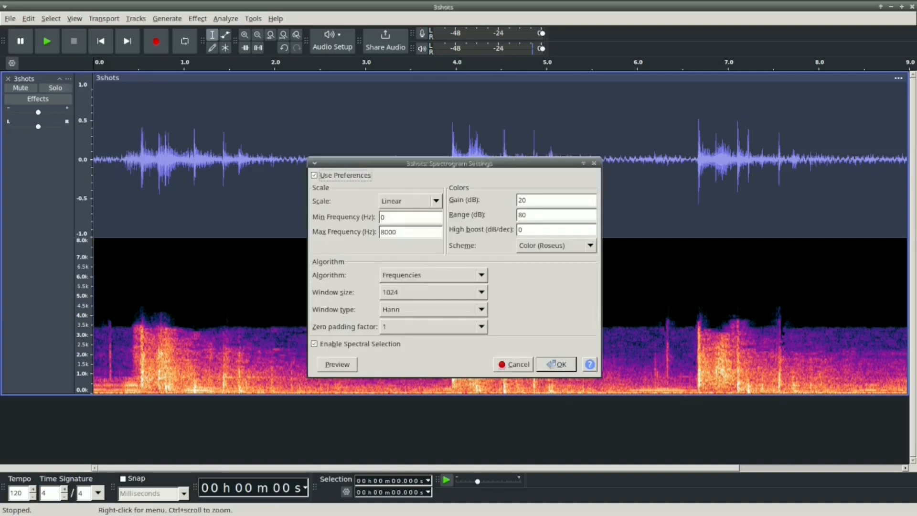
click(382, 232)
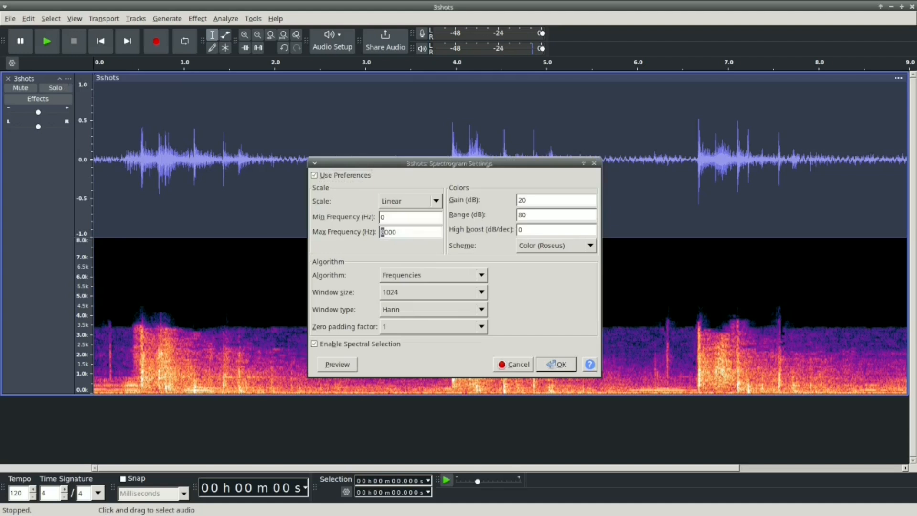
text(5)
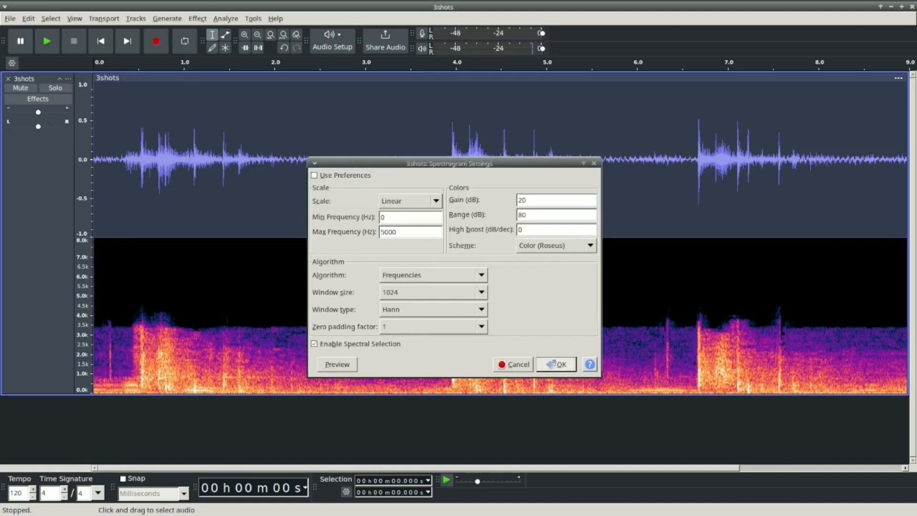
click(556, 364)
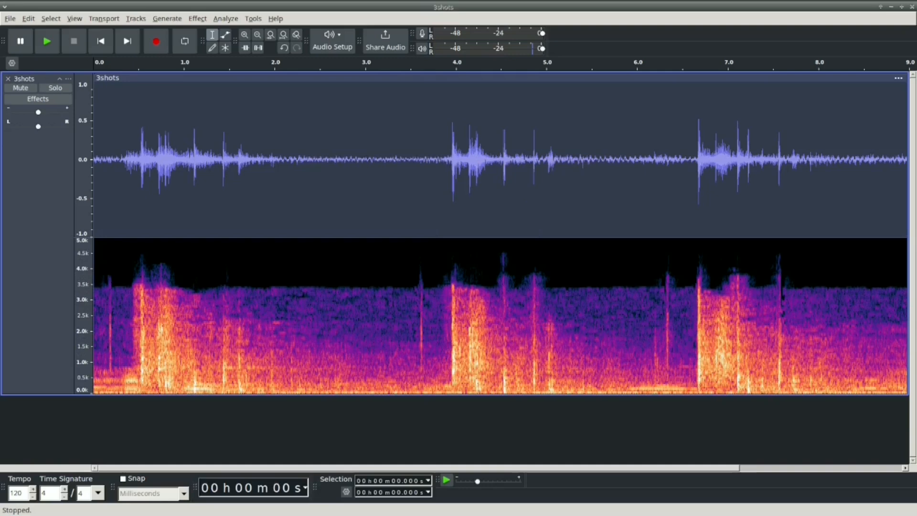
Step: Select the opening 0.389 s of the clip, ahead of the first loud burst, and play it repeatedly
drag(454, 395, 455, 435)
drag(639, 286, 94, 286)
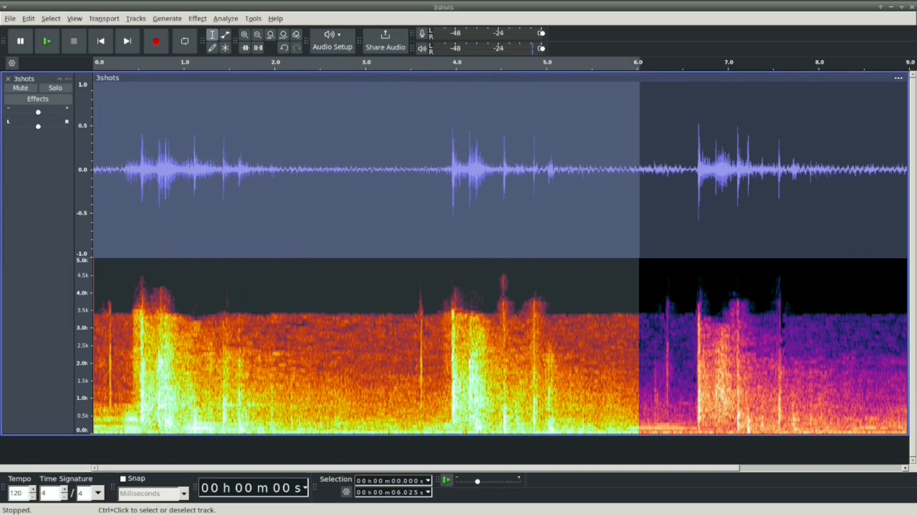
key(ctrl+e)
click(453, 287)
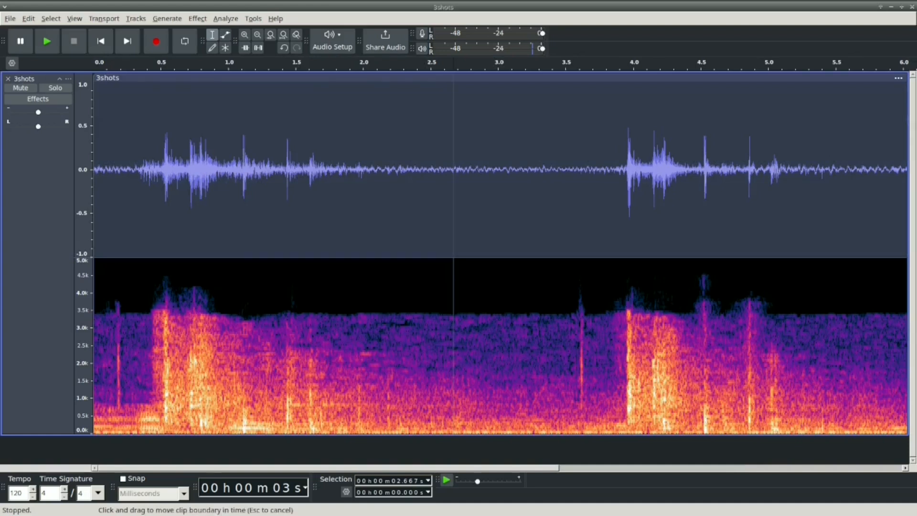
drag(146, 306, 93, 305)
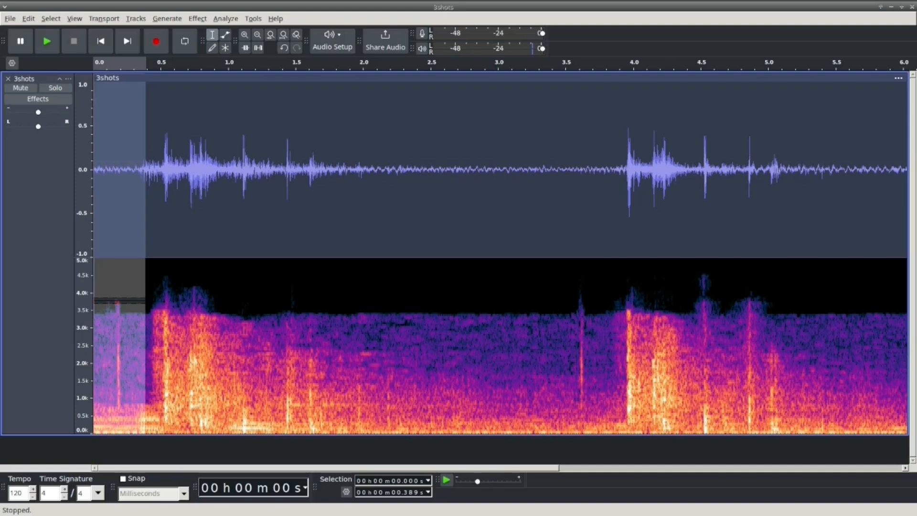
click(47, 41)
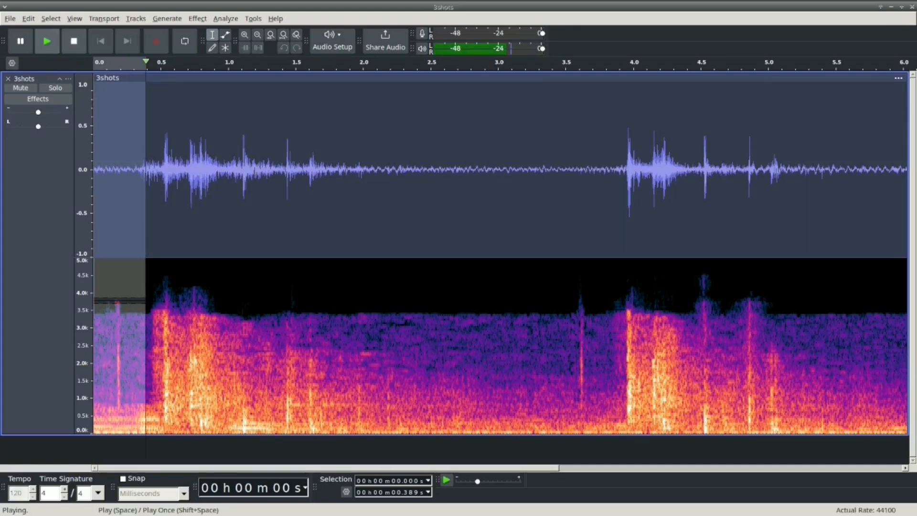
click(46, 41)
click(46, 41)
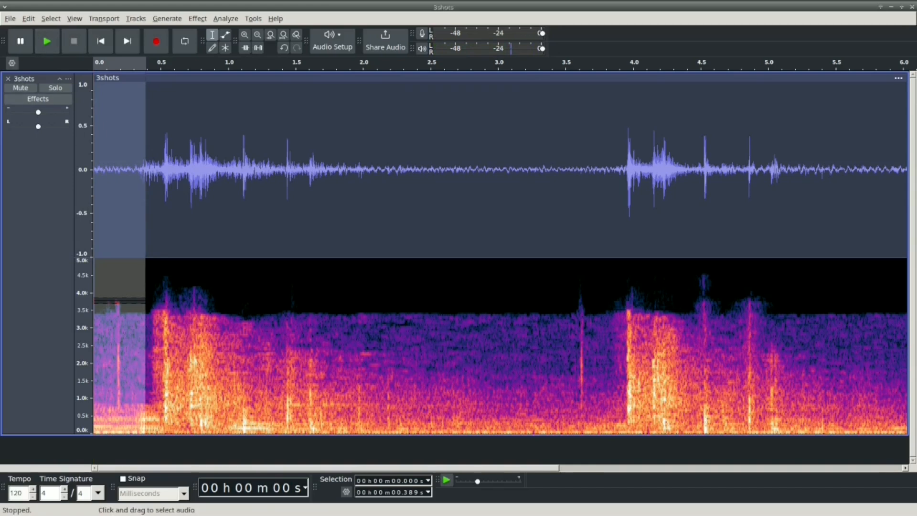
Step: Select a section about 0.28 s long starting at 0.421 s, around the first loud burst, and play it
click(149, 215)
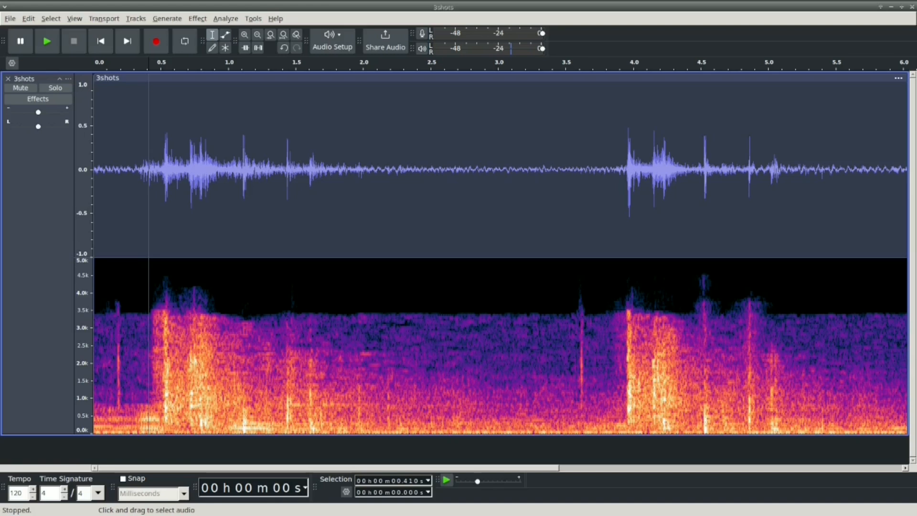
drag(188, 325, 149, 325)
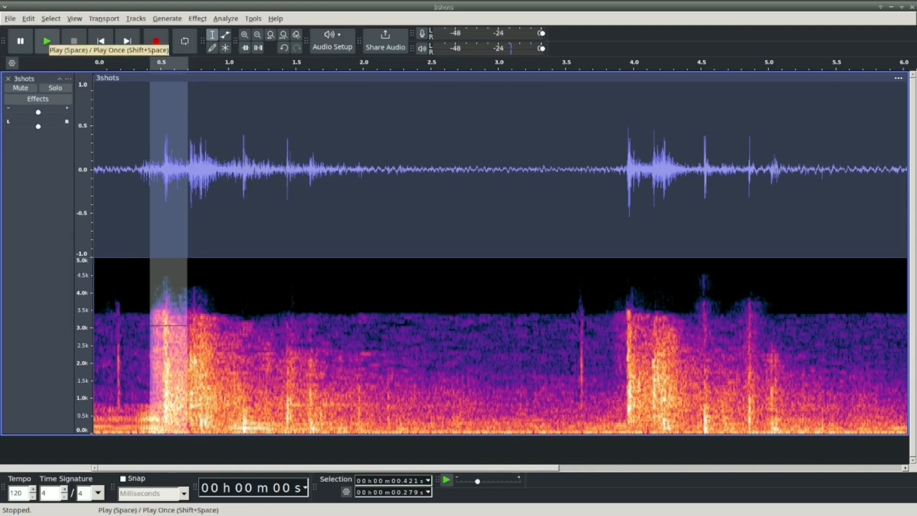
click(47, 42)
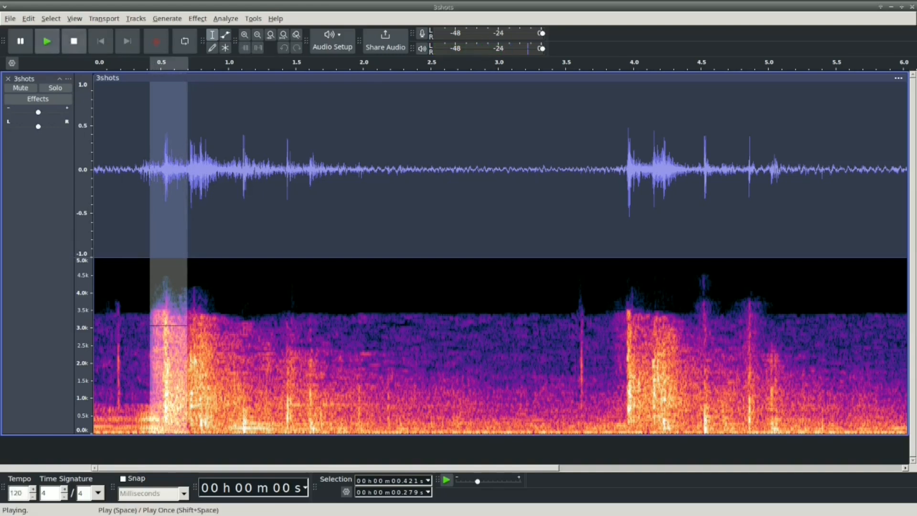
Step: Replay the selected first burst, and select and play the following 1.426 s section starting at 0.700 s
click(47, 42)
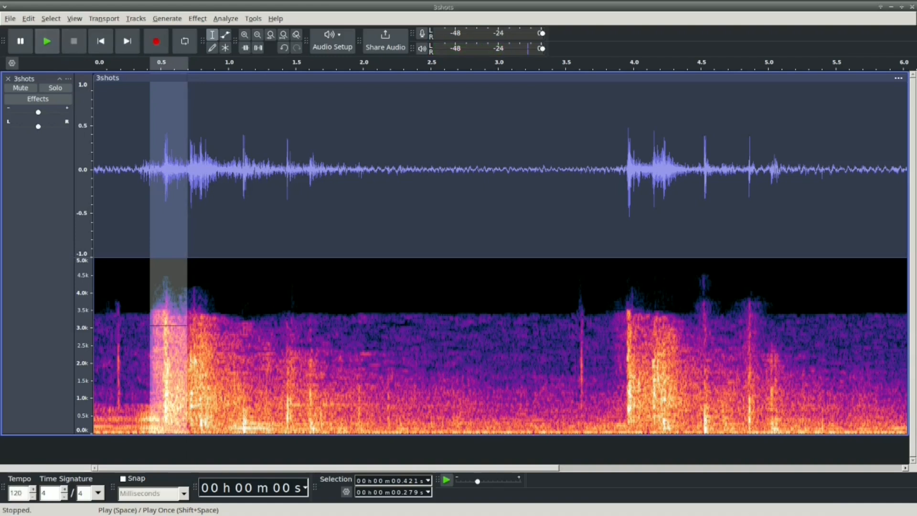
drag(150, 215, 380, 215)
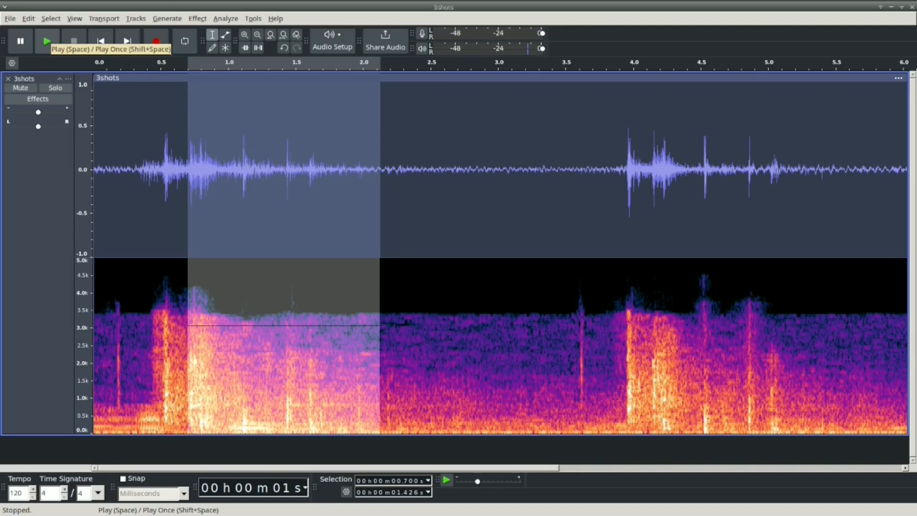
click(47, 41)
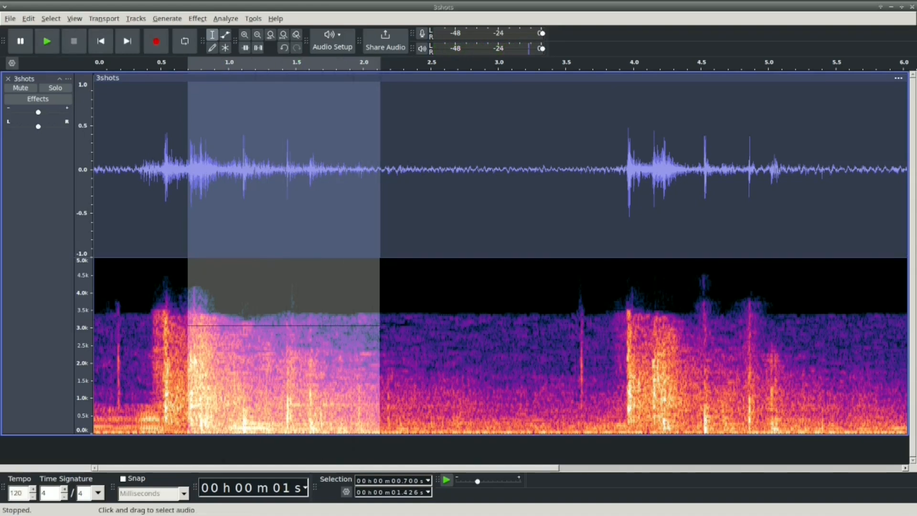
Step: Place the cursor on the first shot's faint opening click, its loud burst and the burst that follows, in turn
click(119, 329)
click(166, 330)
click(200, 329)
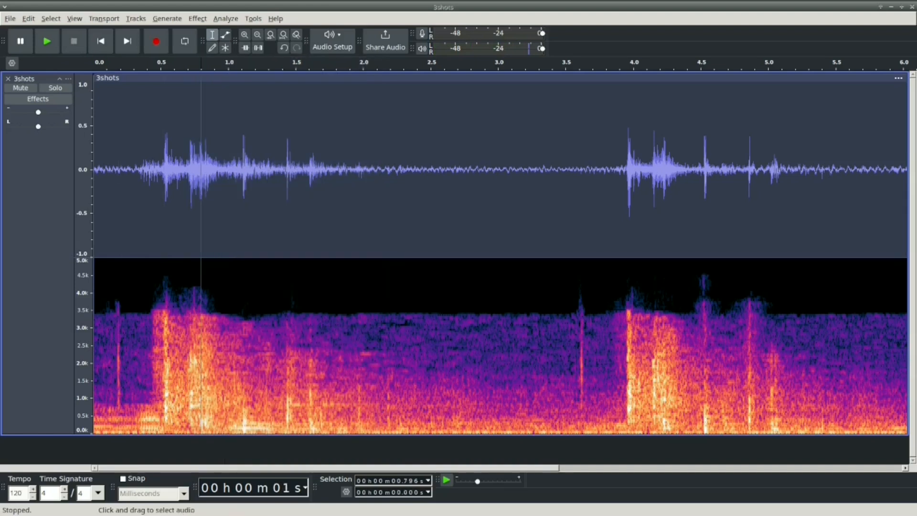
Step: Select the 0.616 s section starting at 3.272 s, around the faint click before the second shot, and play it repeatedly
click(447, 329)
drag(618, 330, 534, 330)
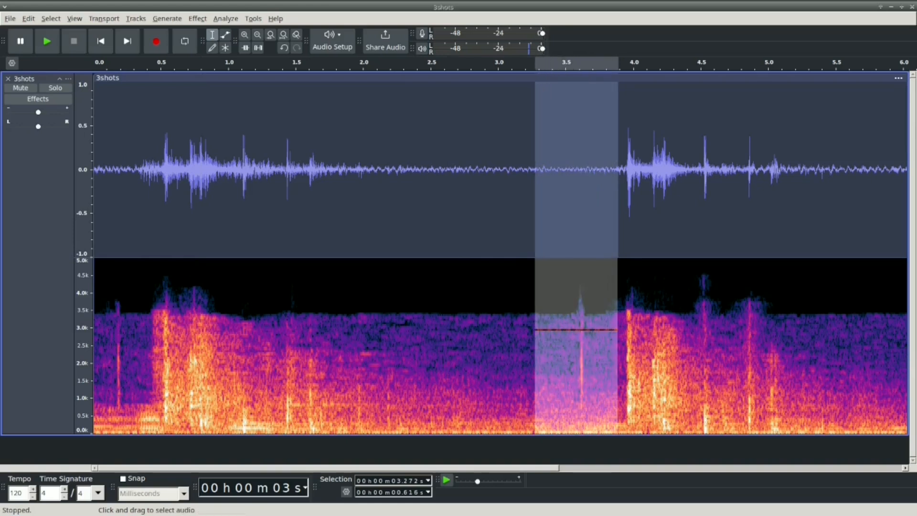
click(47, 41)
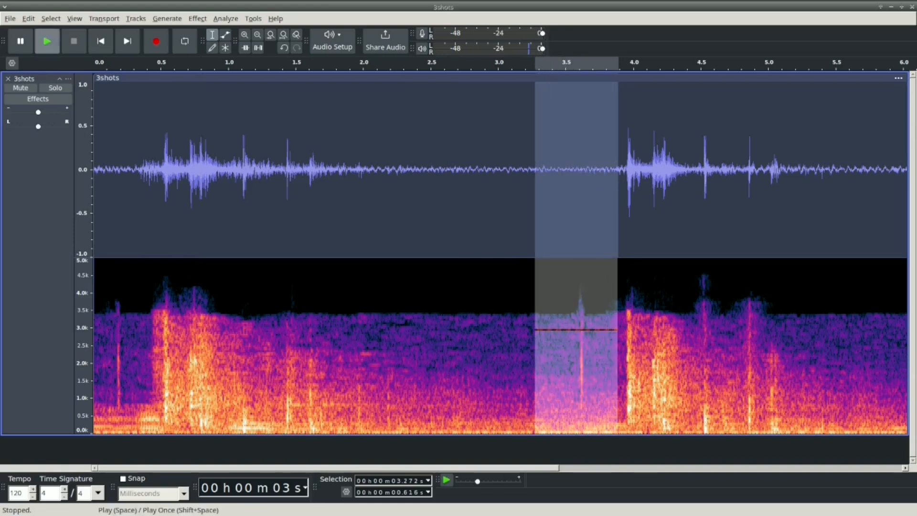
click(46, 41)
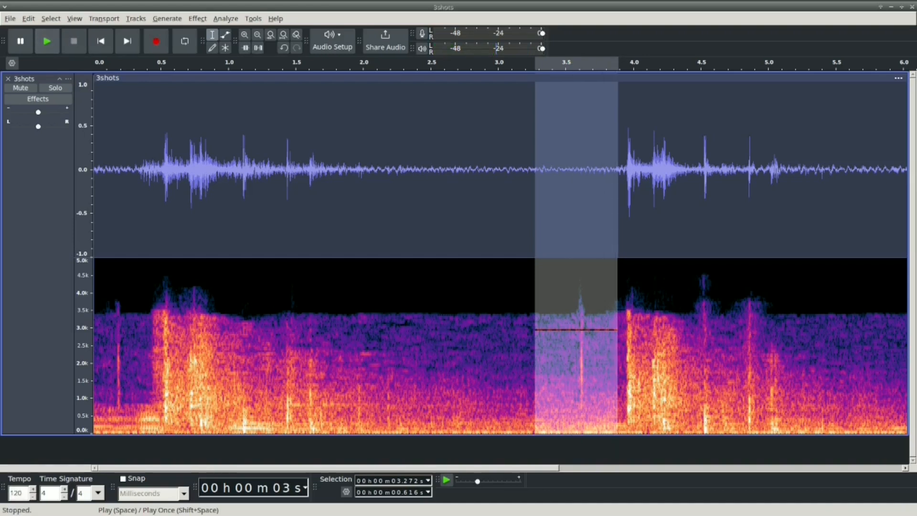
click(47, 41)
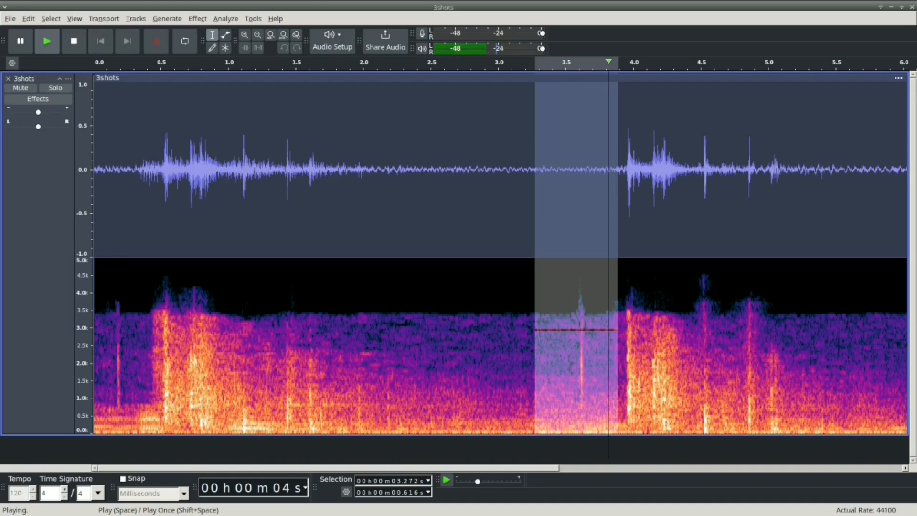
Step: Select and play the second shot's sections in turn: 0.322 s starting at 3.817 s, and 1.443 s starting at 4.139 s
click(580, 215)
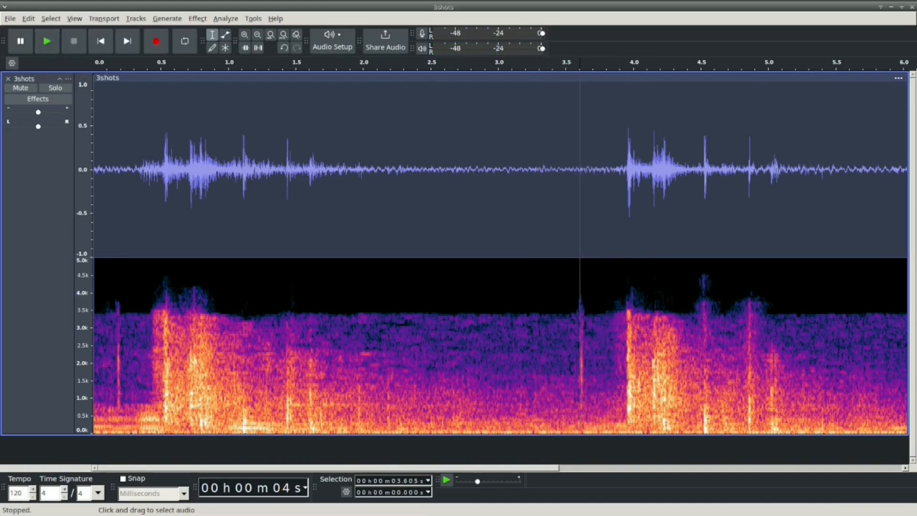
drag(651, 330, 608, 329)
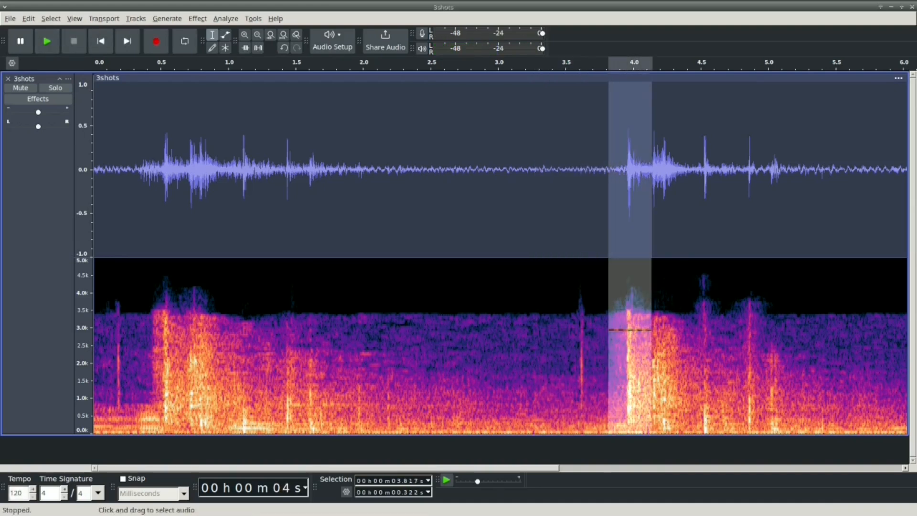
click(47, 41)
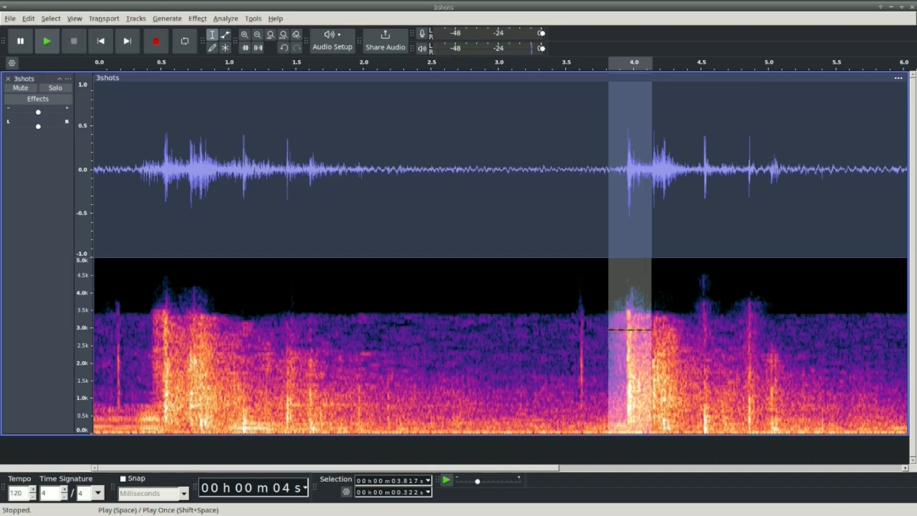
click(47, 41)
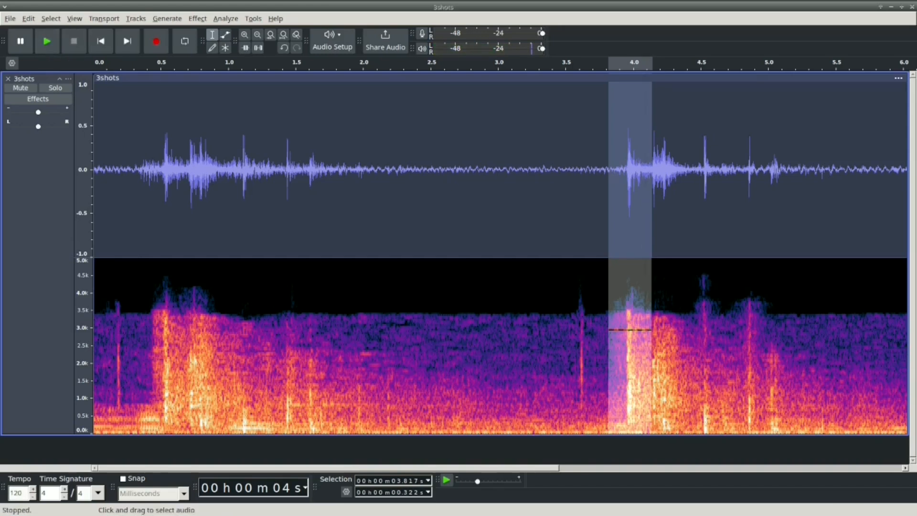
drag(608, 329, 847, 329)
key(space)
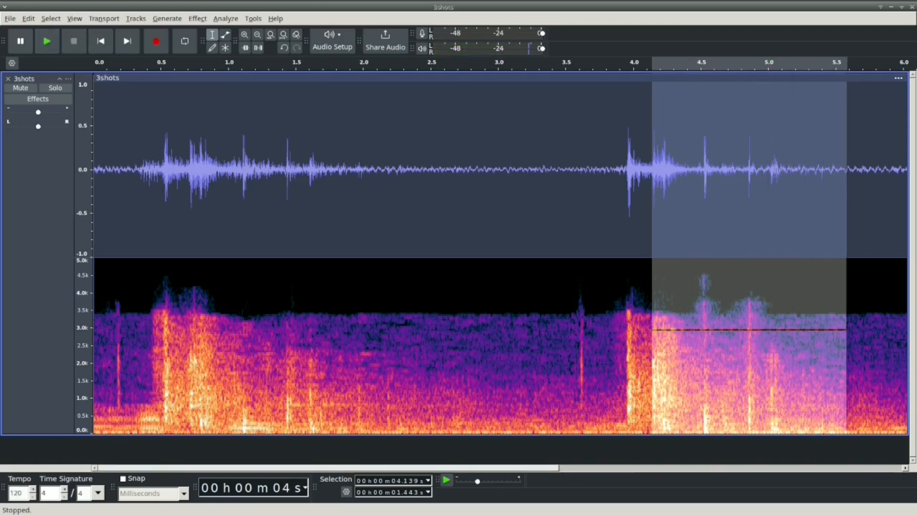
Step: Examine the two faint sounds before the third shot, marking each one and selecting the 0.138 s between them from 6.191 s
drag(501, 468, 763, 467)
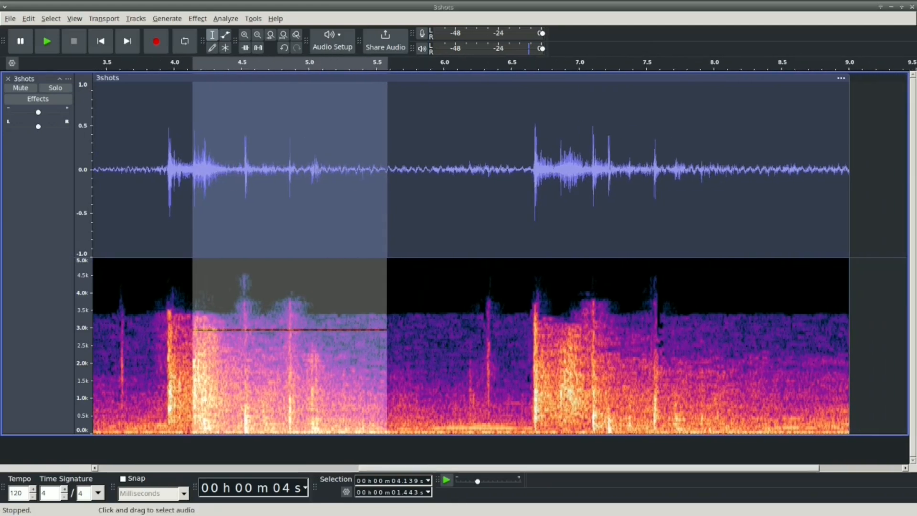
click(515, 324)
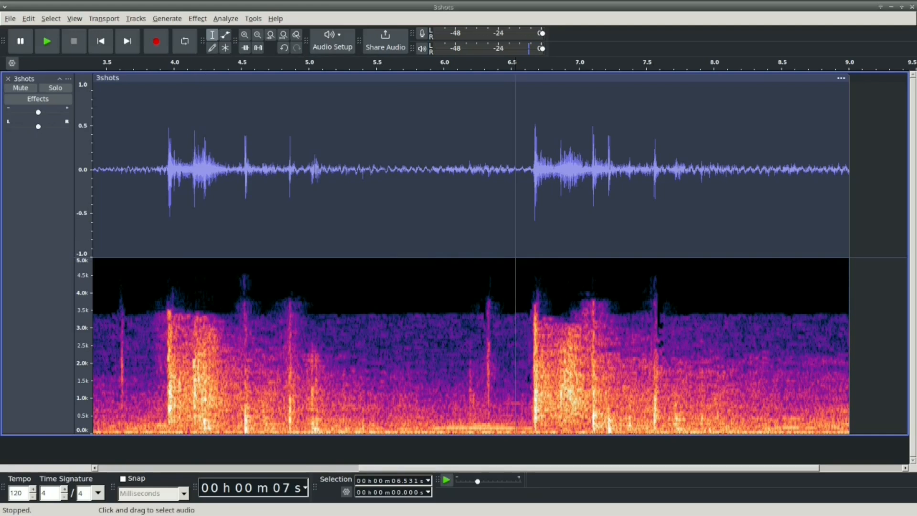
drag(488, 334, 470, 335)
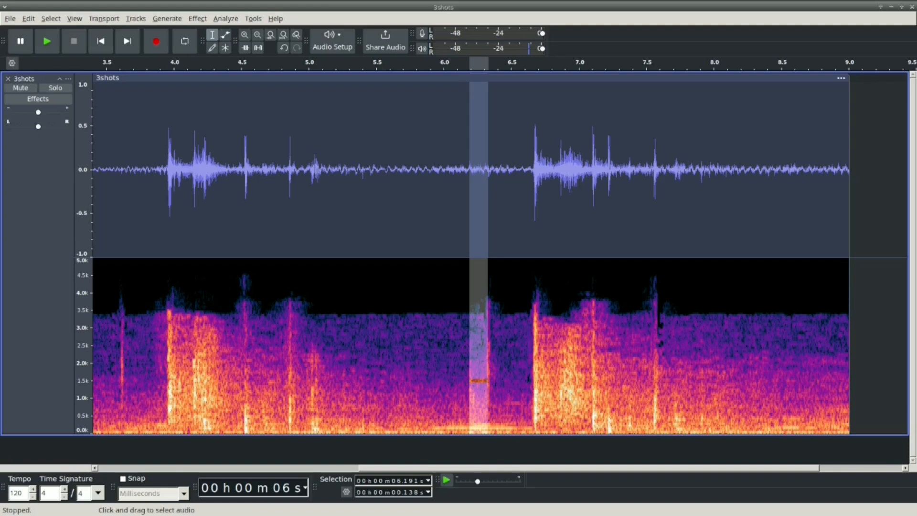
click(463, 315)
click(469, 316)
click(488, 315)
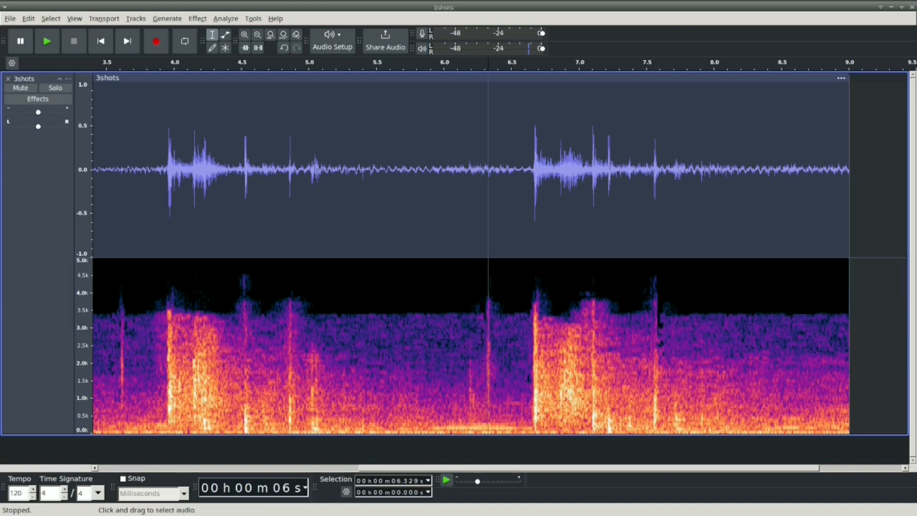
click(466, 315)
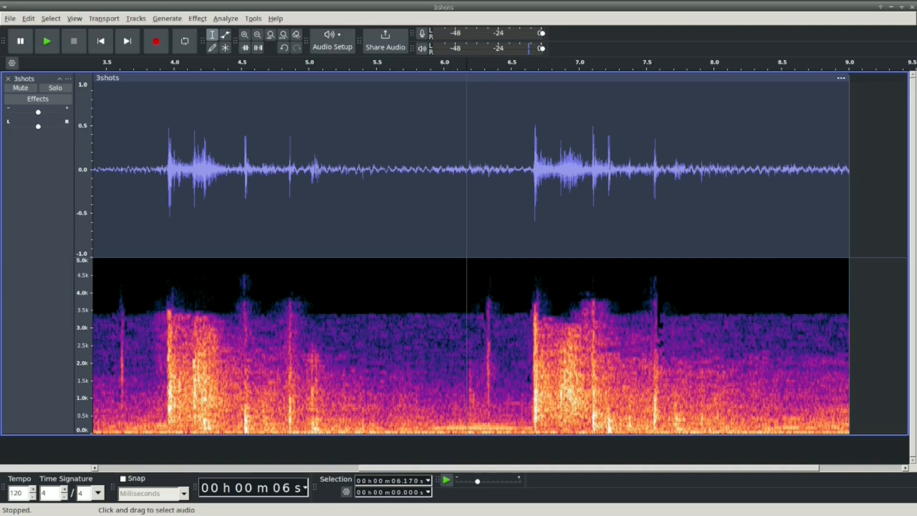
click(431, 315)
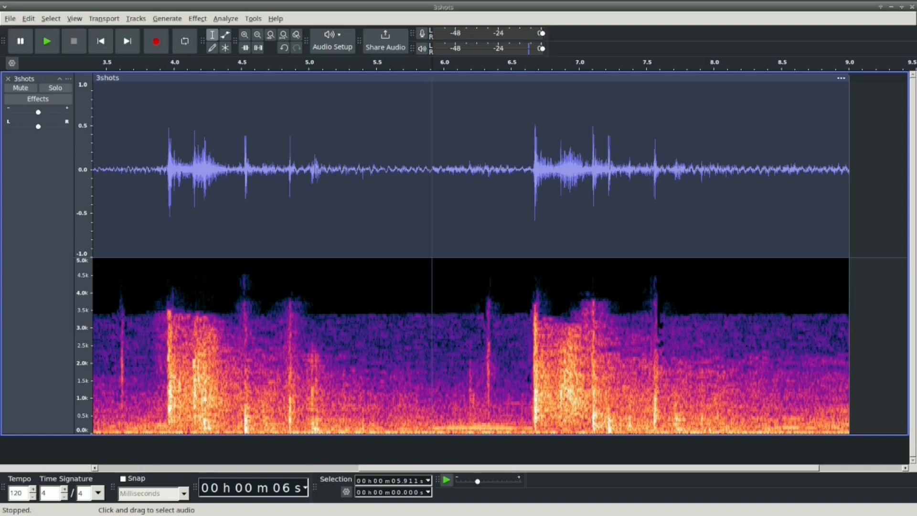
Step: Select the 1.008 s section starting at 5.597 s, ahead of the third shot, and play it repeatedly
drag(525, 301, 384, 296)
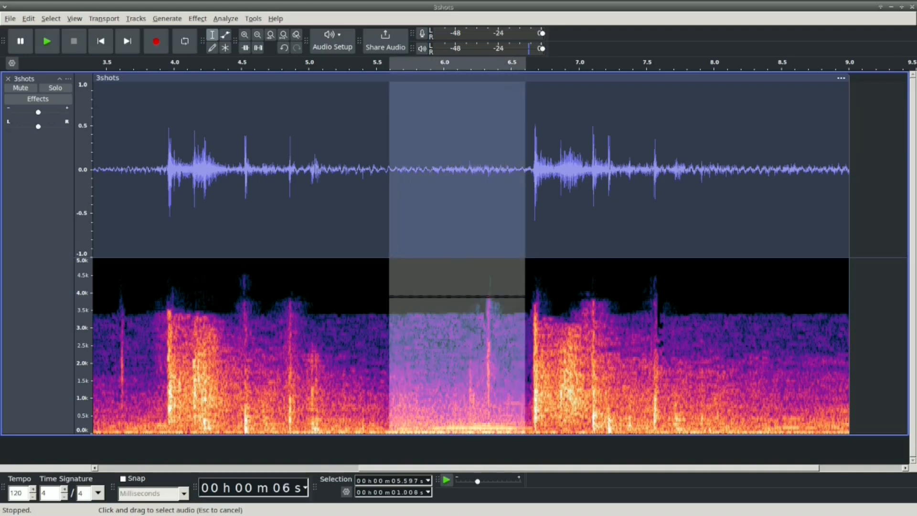
click(47, 41)
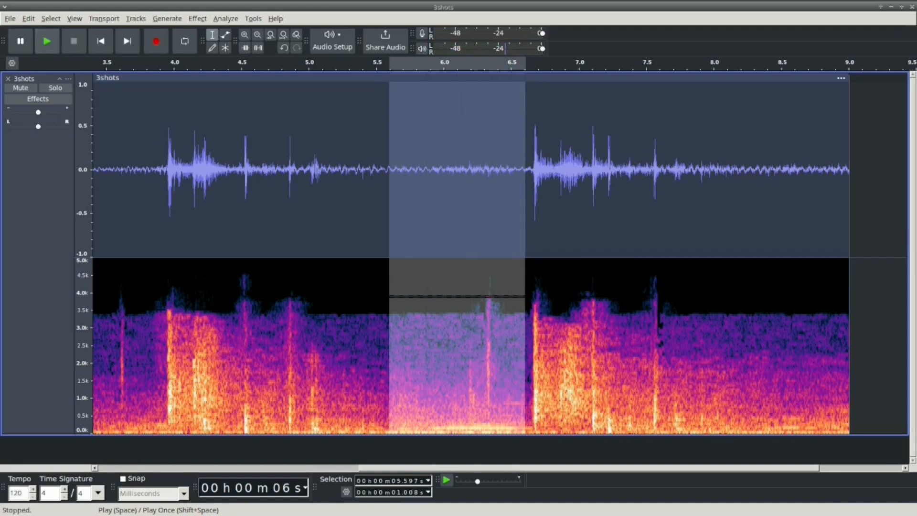
click(47, 42)
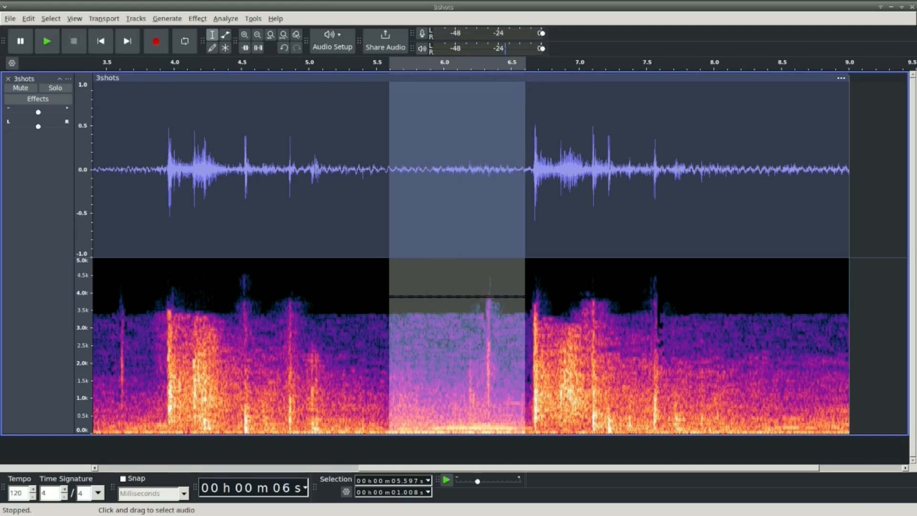
Step: Select and play the third shot's sections in turn: 0.439 s starting at 6.417 s, and 1.468 s starting at 6.856 s
click(358, 271)
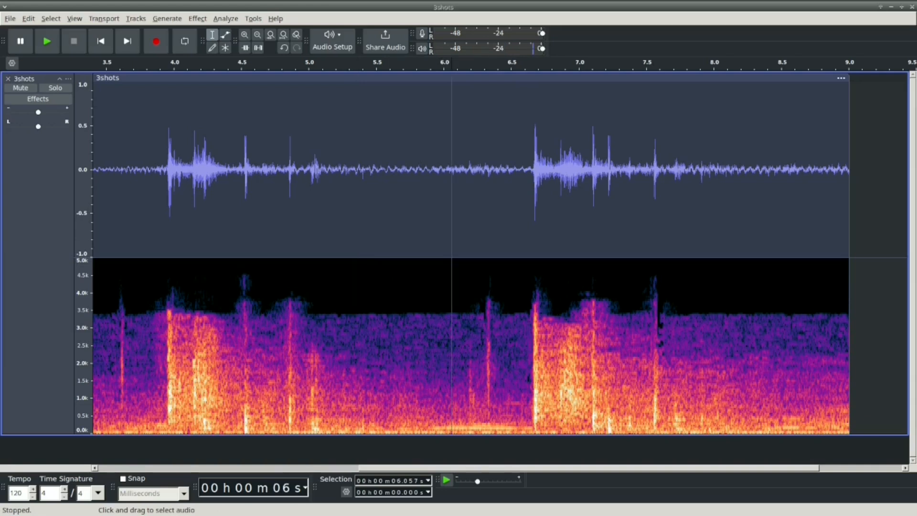
drag(500, 296, 558, 296)
key(space)
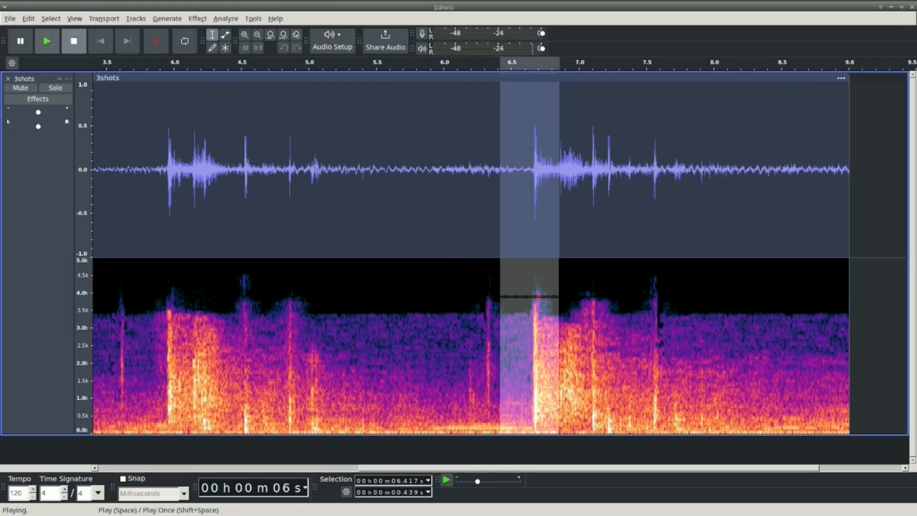
key(space)
drag(559, 296, 757, 296)
click(46, 41)
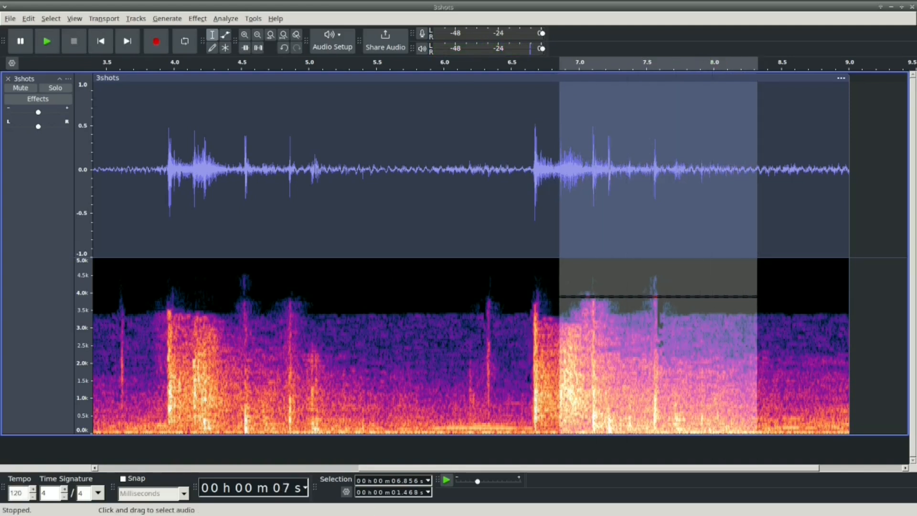
Step: Mark the third shot's later sounds with a 1.040 s selection starting at 6.824 s, and place the cursor before its loud burst
click(466, 229)
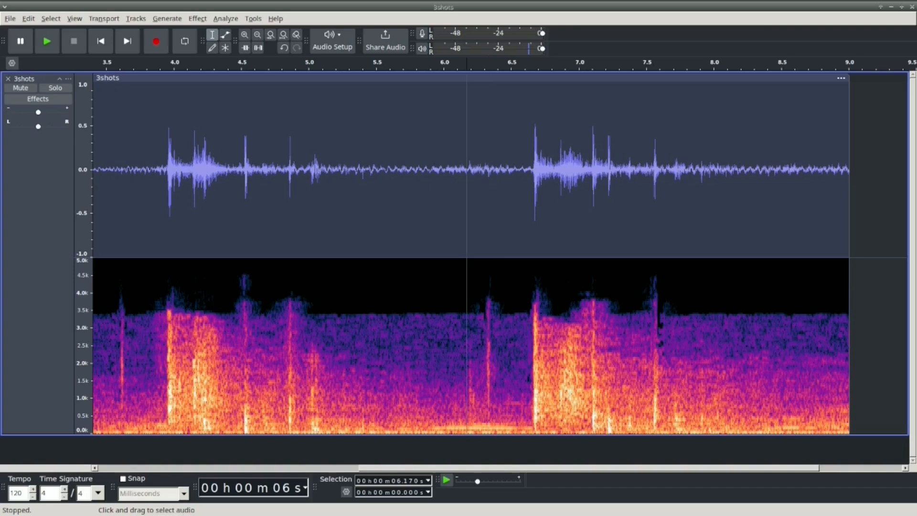
drag(554, 296, 695, 296)
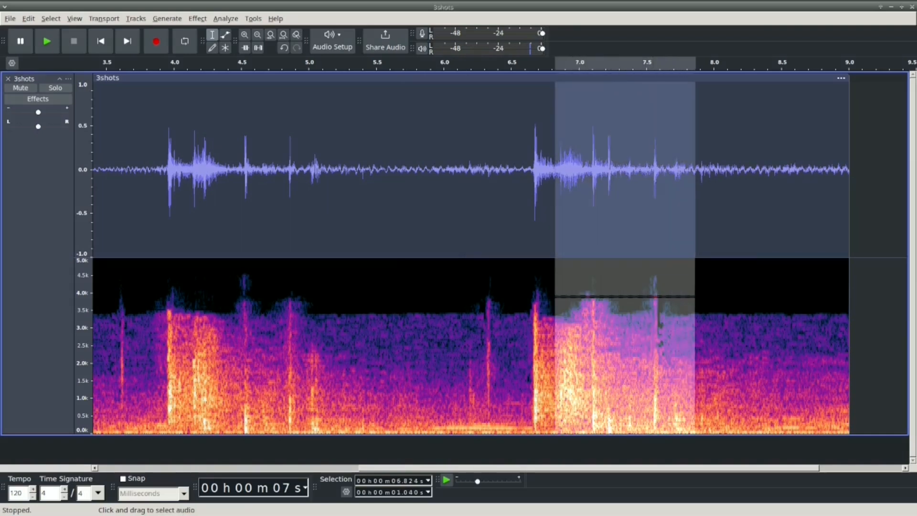
click(494, 296)
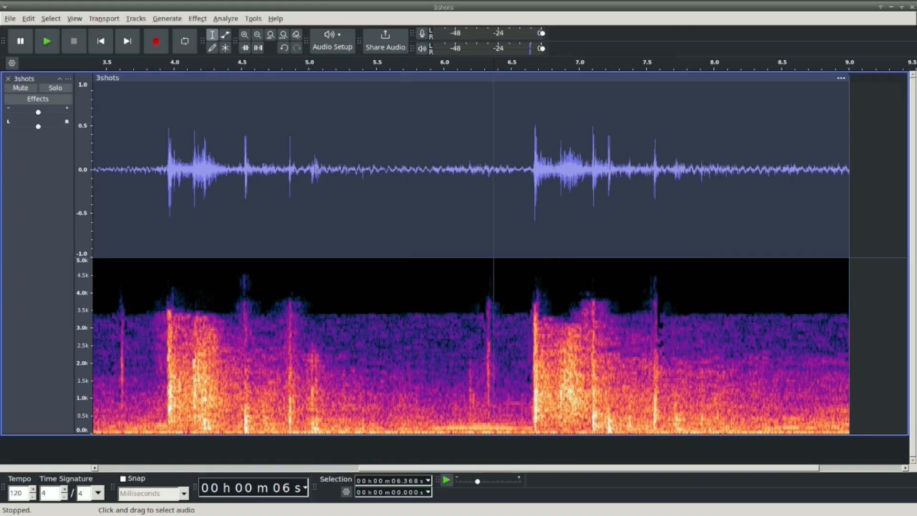
click(506, 296)
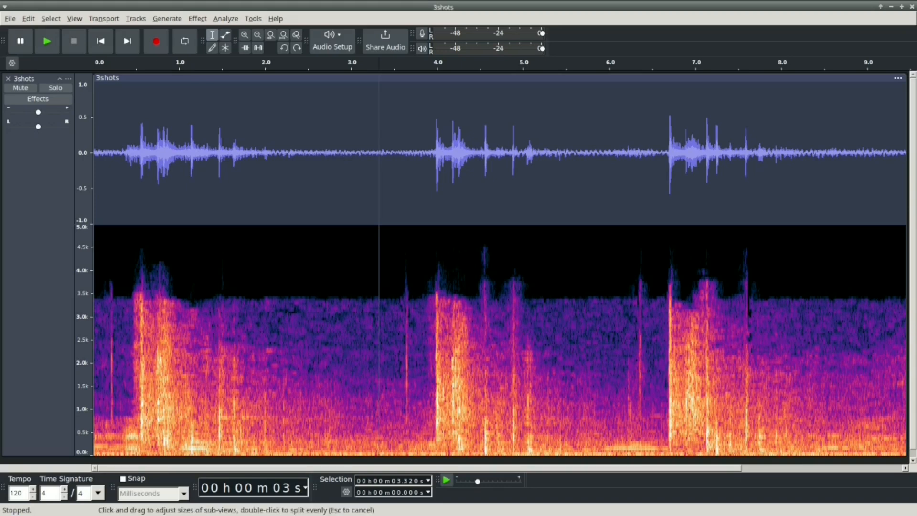
Step: Split the 3shots clip at 3.320 s and 6.025 s, so that each shot is in its own clip
click(29, 19)
mouse_move(53, 135)
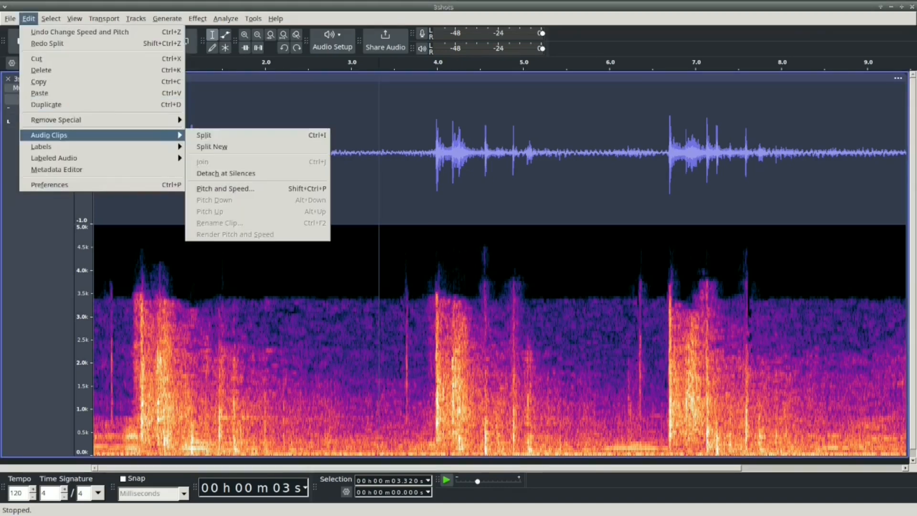
click(201, 138)
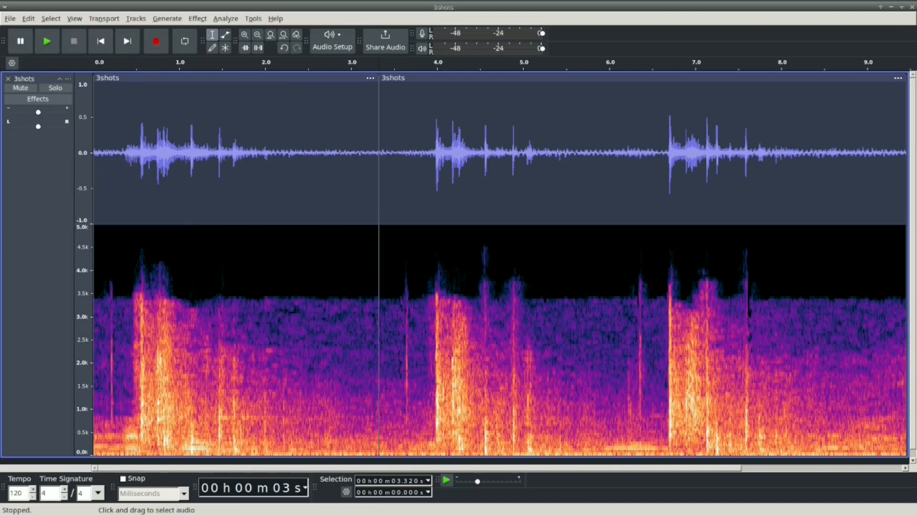
click(611, 287)
click(29, 19)
mouse_move(52, 135)
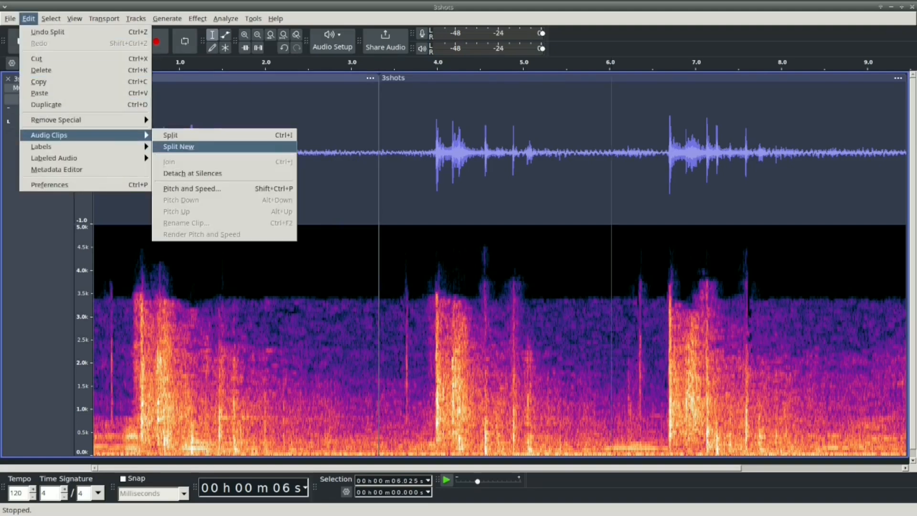
click(191, 136)
Step: Show the 3shots track as a spectrogram only and reduce the track's height
click(24, 78)
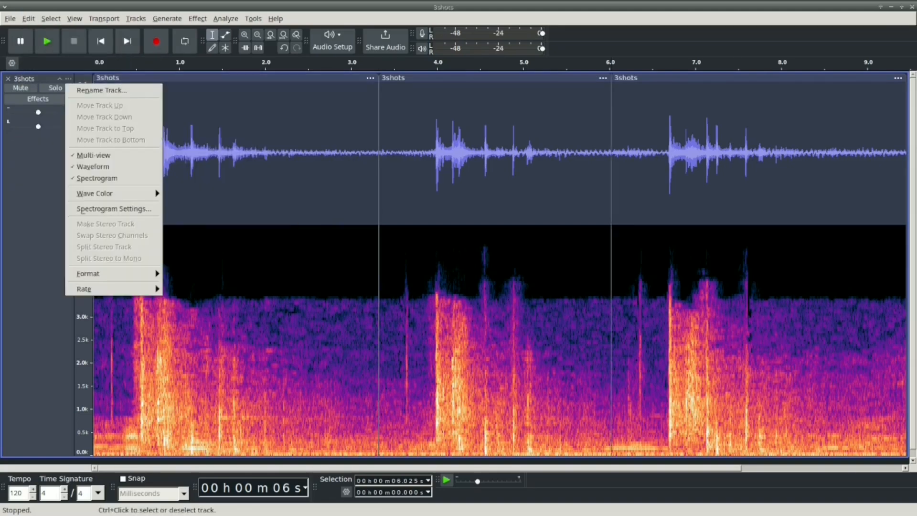
click(86, 180)
drag(39, 457, 38, 210)
Step: Add two new mono tracks below the 3shots track and make them taller
click(135, 18)
mouse_move(143, 28)
click(287, 30)
click(135, 18)
click(296, 30)
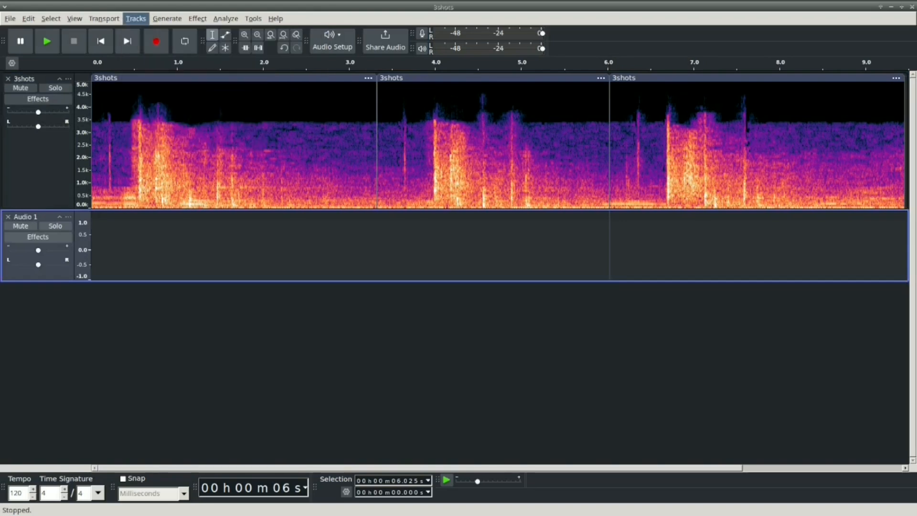
drag(334, 353, 335, 387)
drag(334, 281, 335, 328)
Step: Move the second shot's clip to the start of Audio 1 and the third shot's clip to the start of Audio 2
drag(491, 77, 207, 216)
drag(757, 77, 239, 334)
Step: Show Audio 1 and Audio 2 as spectrograms, make the Audio 2 track taller and reduce the height of the 3shots track
click(68, 217)
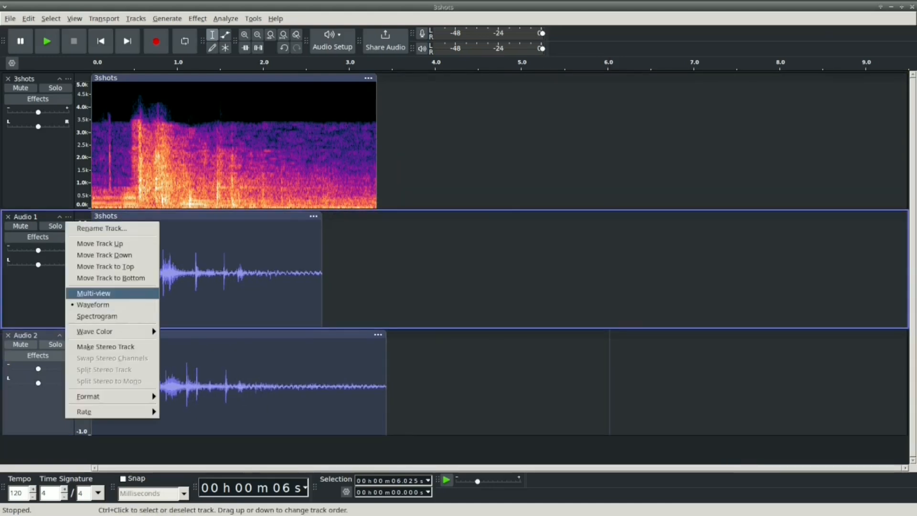
click(97, 316)
click(68, 334)
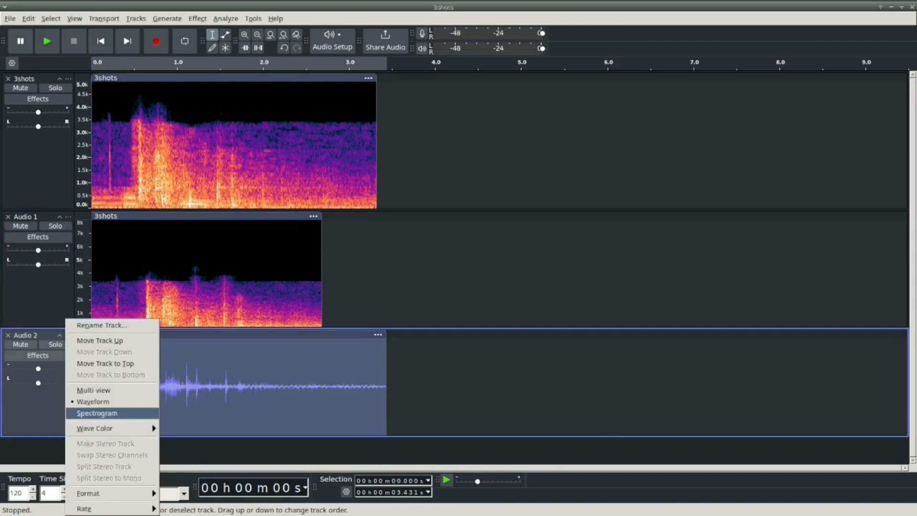
click(96, 411)
drag(411, 436, 411, 453)
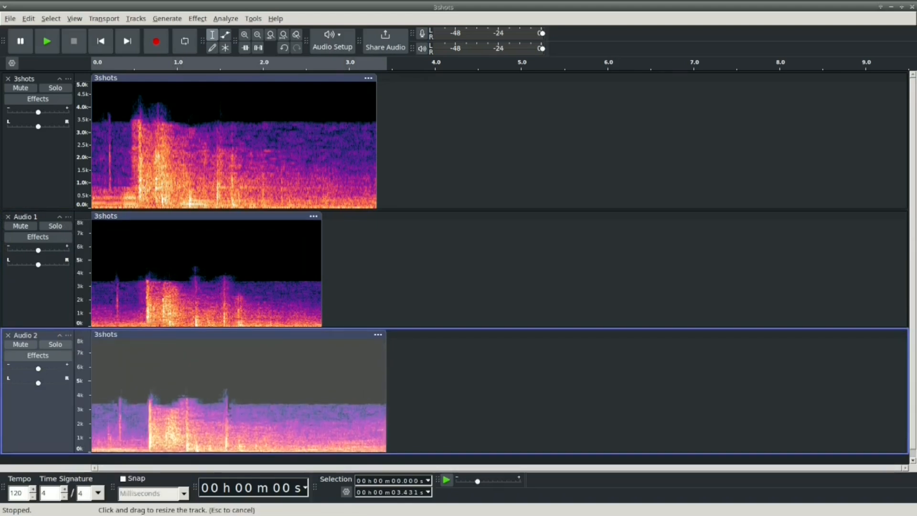
click(456, 286)
drag(311, 210, 311, 181)
Step: Shift the 3shots and Audio 1 clips so that their first narrow spikes line up with the Audio 2 spike at 0.339 s
click(112, 152)
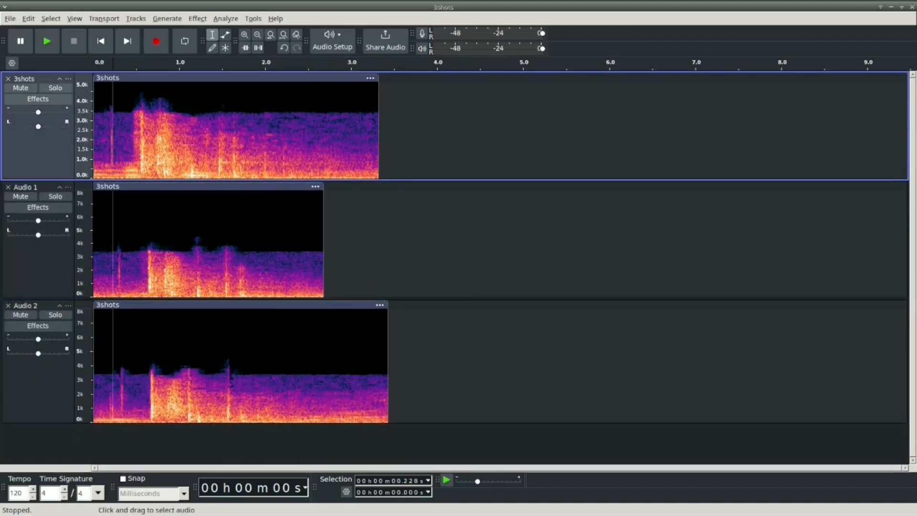
click(122, 368)
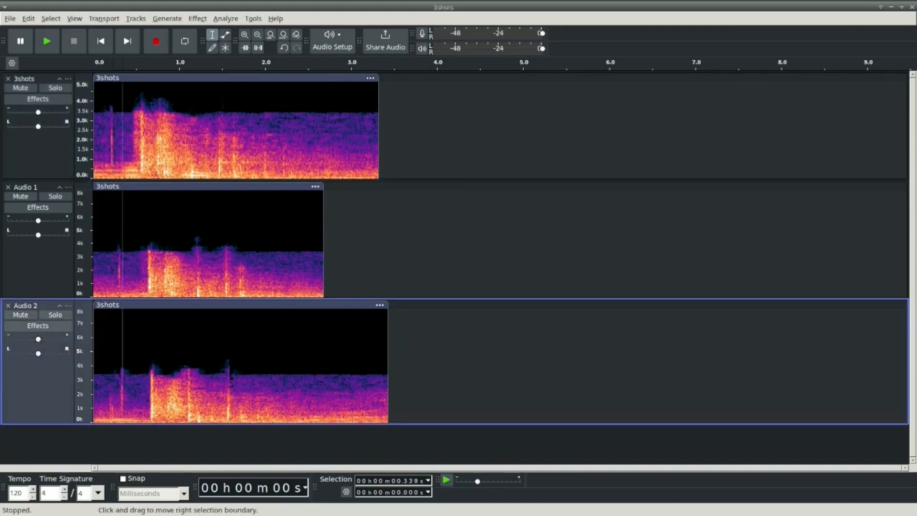
drag(144, 186, 148, 186)
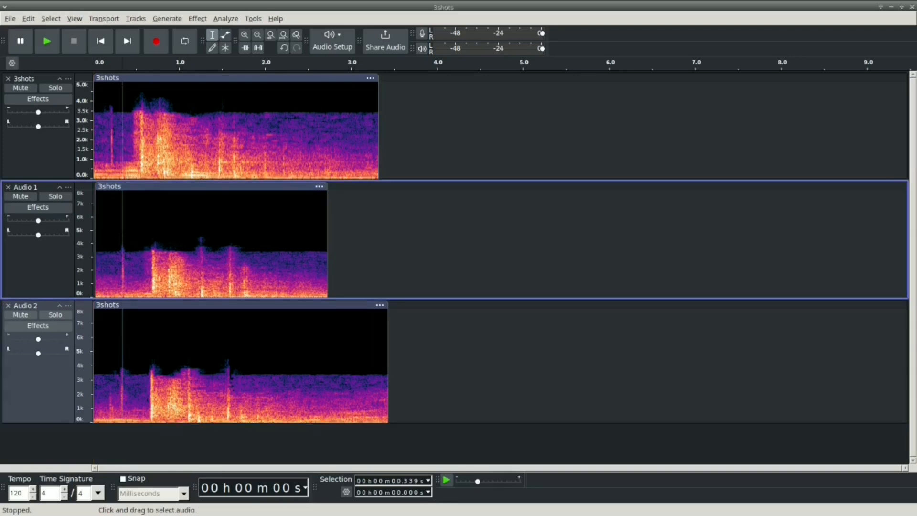
key(ctrl+1)
drag(143, 77, 166, 78)
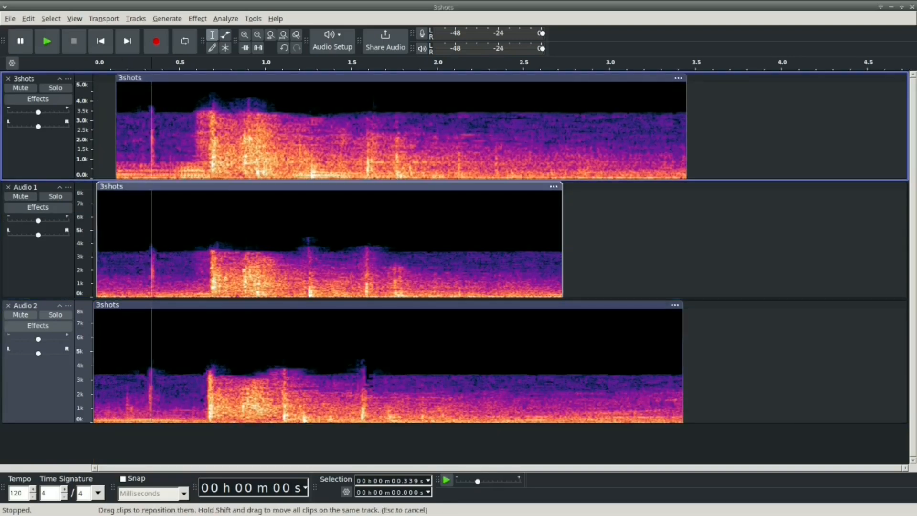
drag(148, 186, 147, 186)
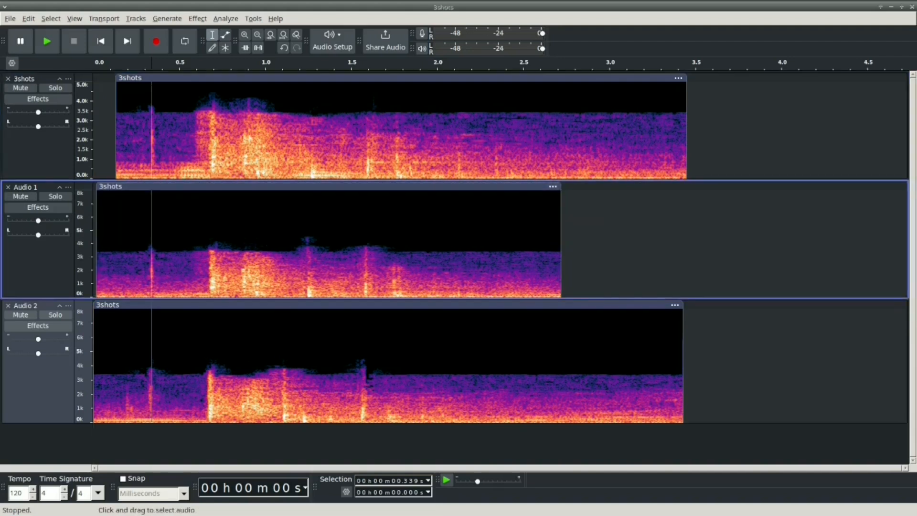
Step: Delete the excess audio at the start and end of all three tracks, leaving matching clips about 2.2 s long
drag(121, 139, 90, 365)
key(Delete)
drag(481, 366, 741, 134)
key(Delete)
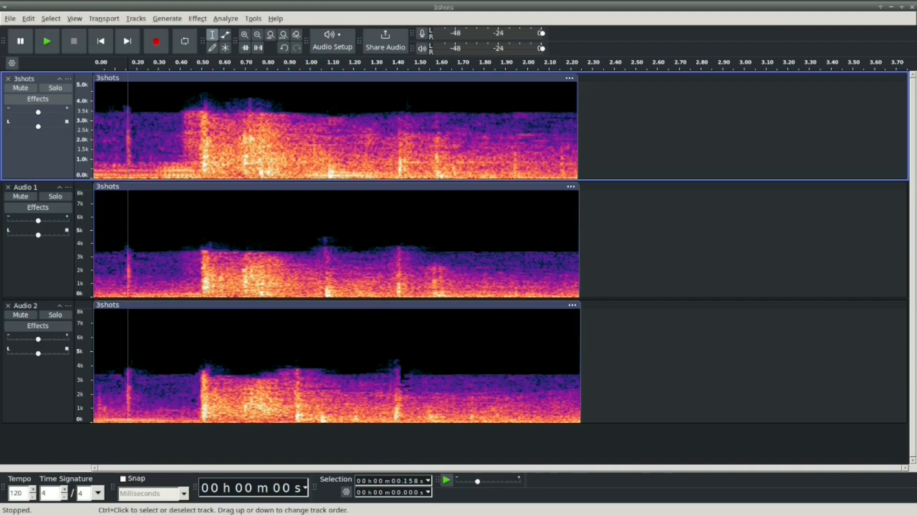
Step: Switch the Audio 2, Audio 1 and 3shots tracks from spectrogram to waveform view
click(68, 306)
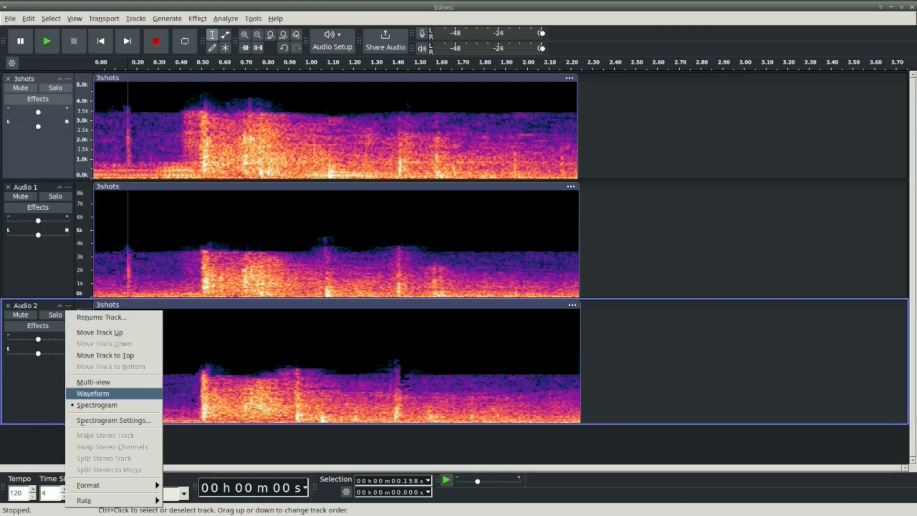
click(94, 393)
click(68, 187)
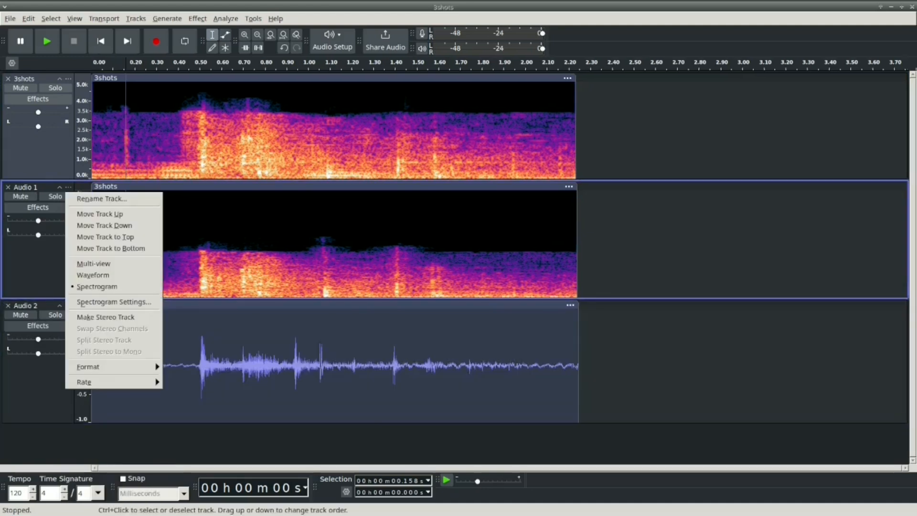
click(93, 274)
click(68, 79)
click(94, 166)
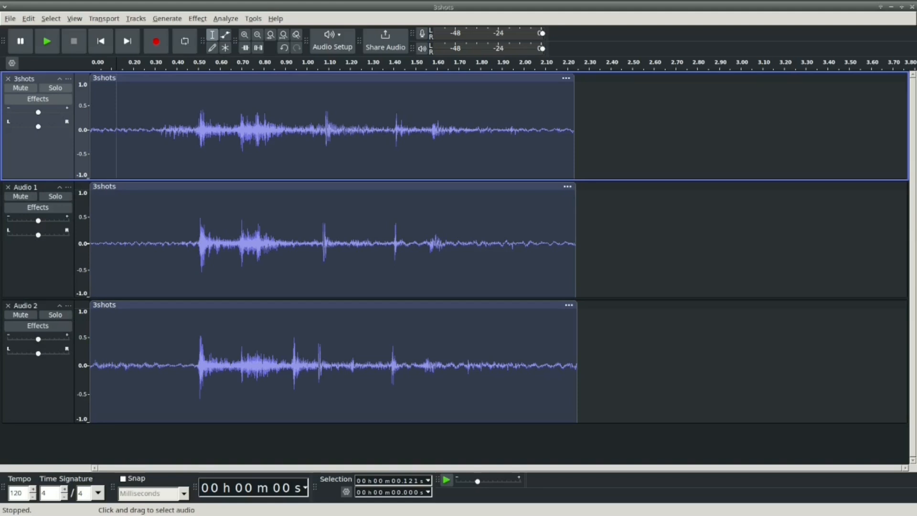
Step: Compare the initial burst across the tracks, and the peaks near 1.1, 1.4 and 1.6 s on 3shots and Audio 1
drag(190, 130, 227, 363)
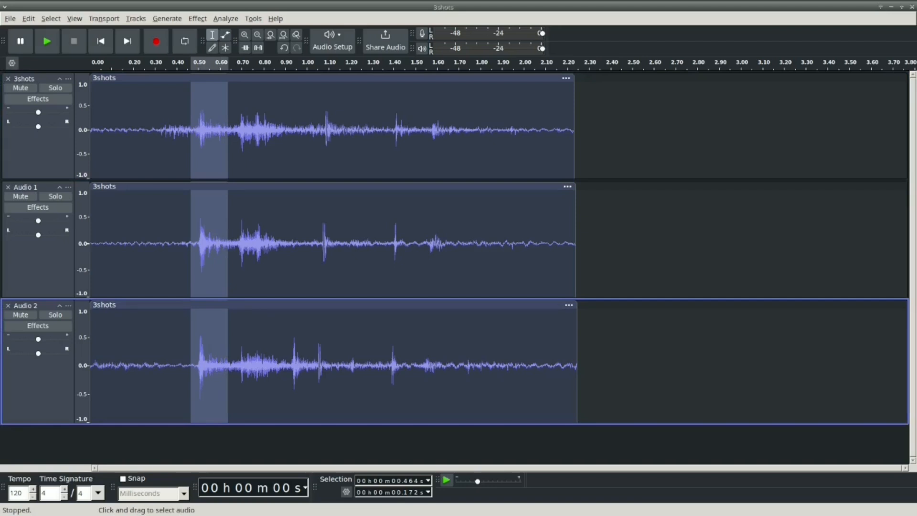
mouse_move(228, 139)
mouse_down()
mouse_move(231, 354)
mouse_move(279, 363)
mouse_move(250, 363)
mouse_move(227, 249)
mouse_move(238, 143)
mouse_up()
drag(232, 144, 342, 143)
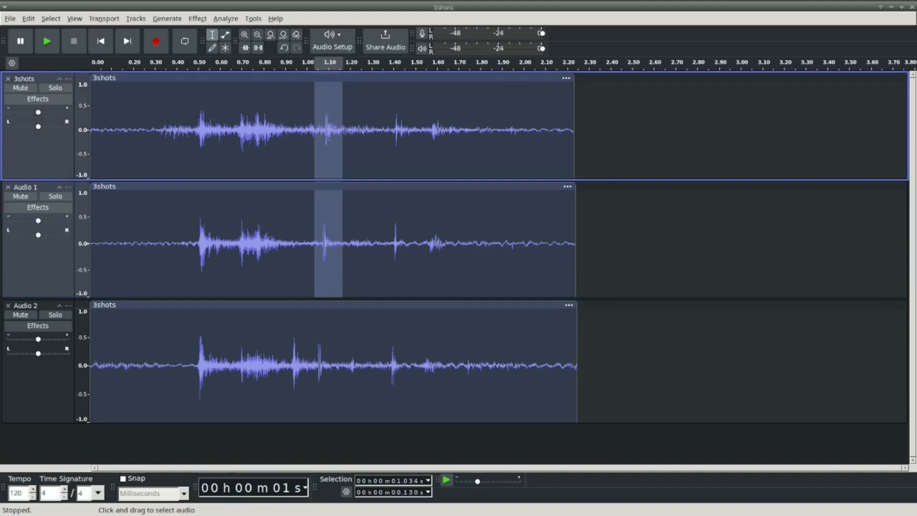
drag(386, 244, 411, 143)
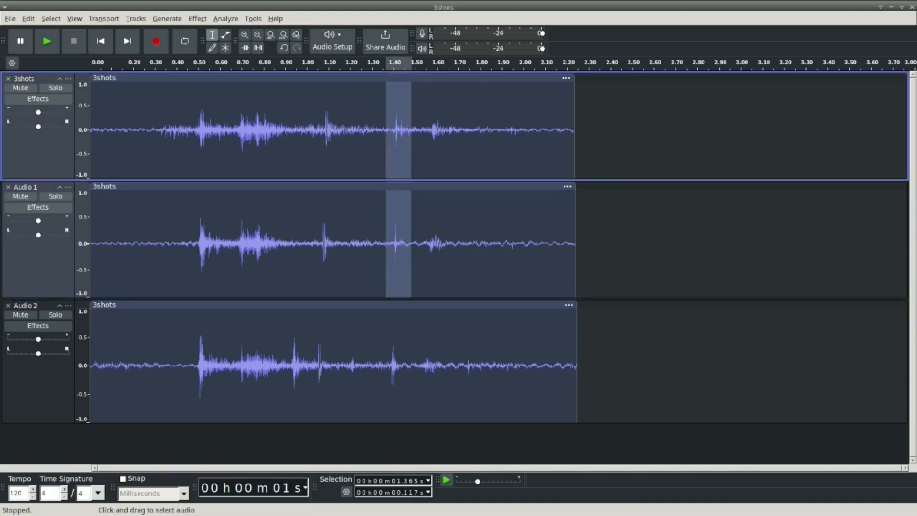
drag(425, 243, 460, 143)
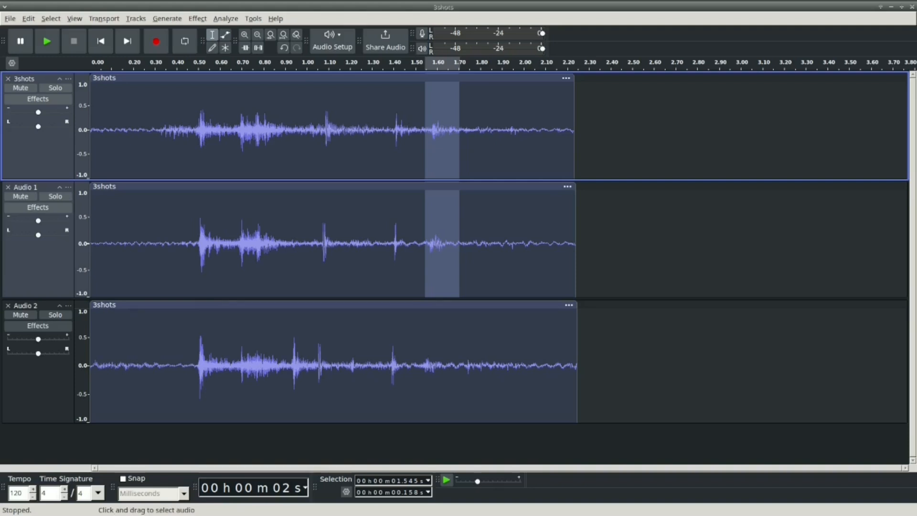
Step: Compare the corresponding peaks across all three tracks, ending with the range of about 1.55 to 1.67 s
drag(193, 363, 341, 129)
drag(380, 363, 415, 128)
drag(451, 365, 426, 131)
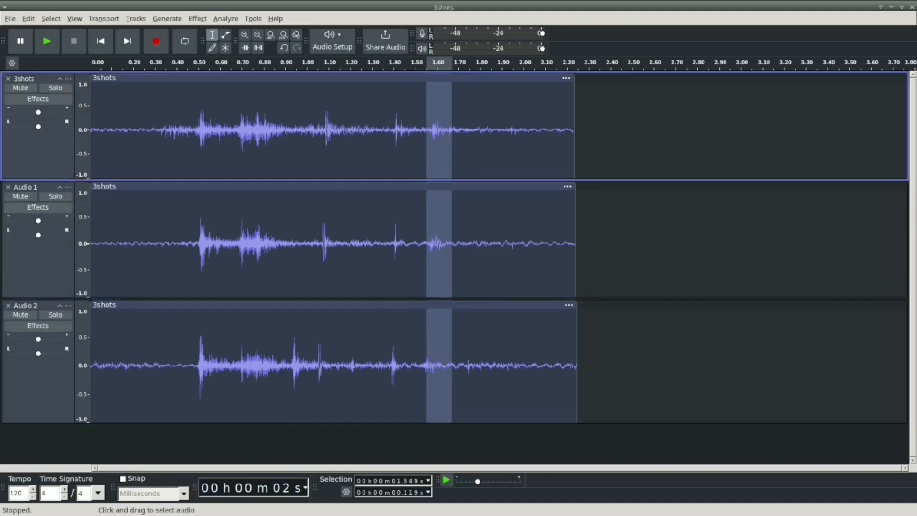
Step: Examine the Audio 2 peak near 0.9 s against the same moment on the other tracks and the small Audio 2 peak near 1.2 s
drag(282, 365, 308, 366)
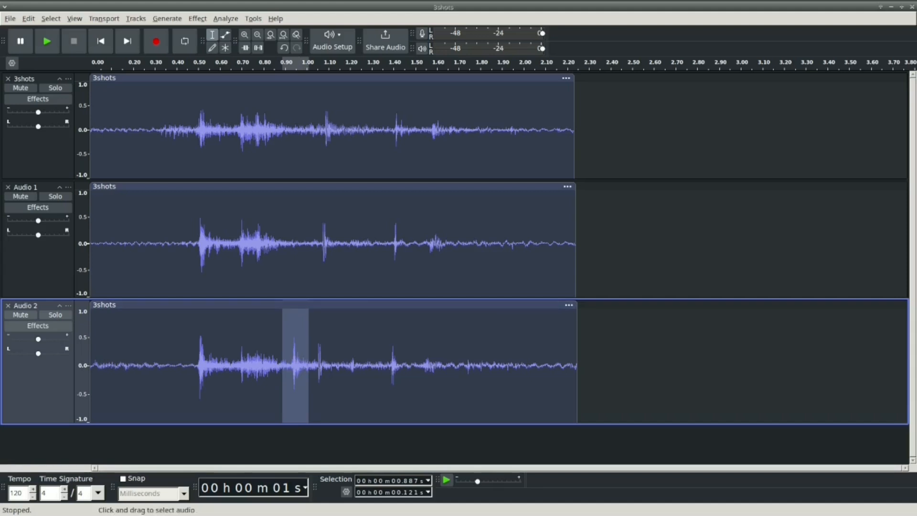
click(292, 248)
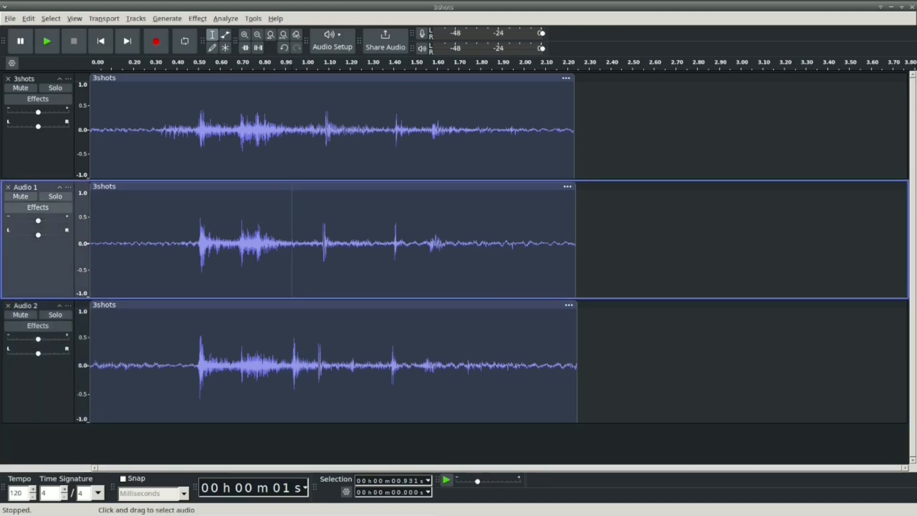
click(294, 139)
click(290, 242)
drag(285, 367, 311, 422)
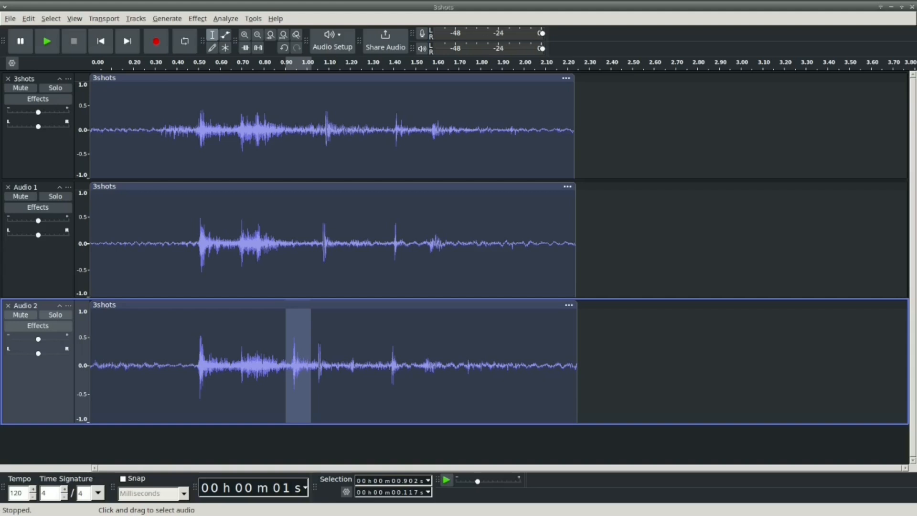
drag(349, 372, 361, 372)
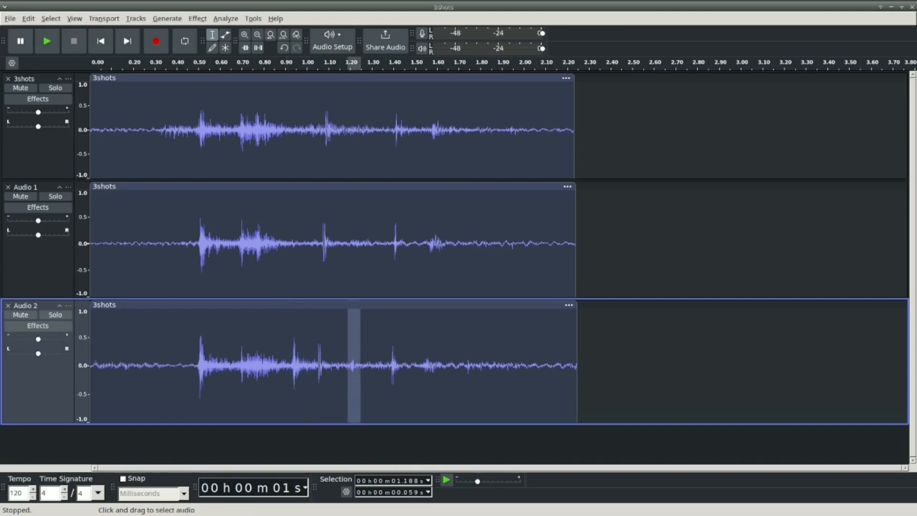
drag(289, 373, 304, 372)
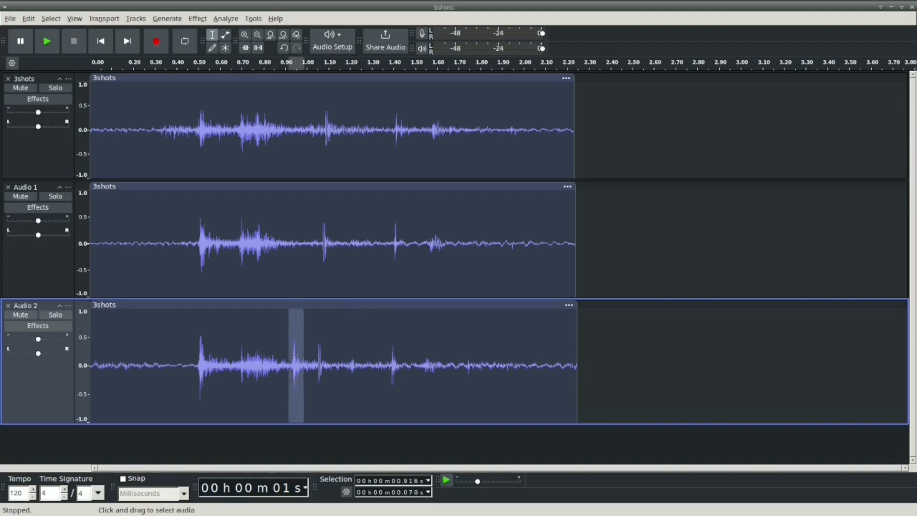
click(260, 372)
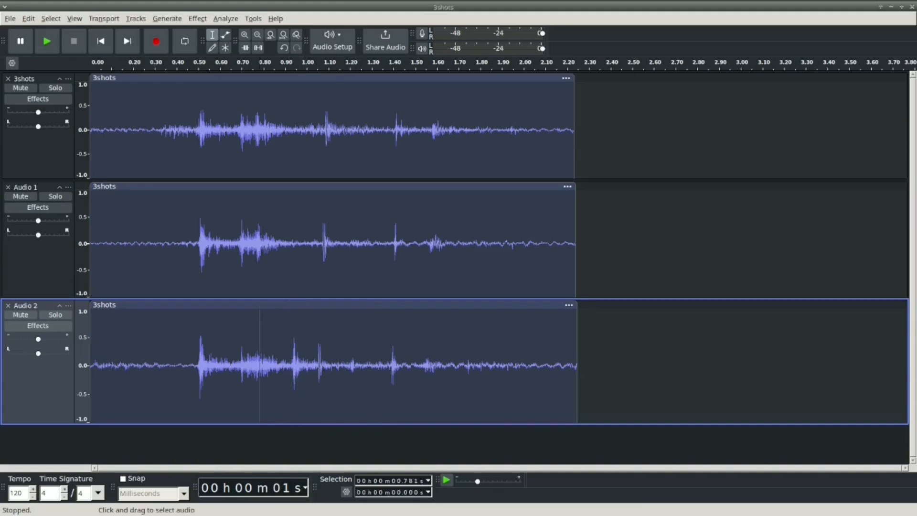
drag(284, 363, 307, 363)
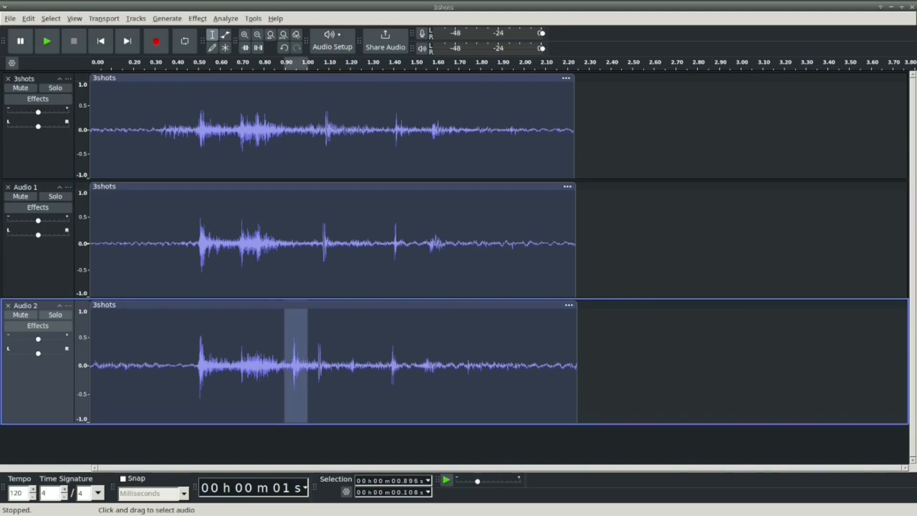